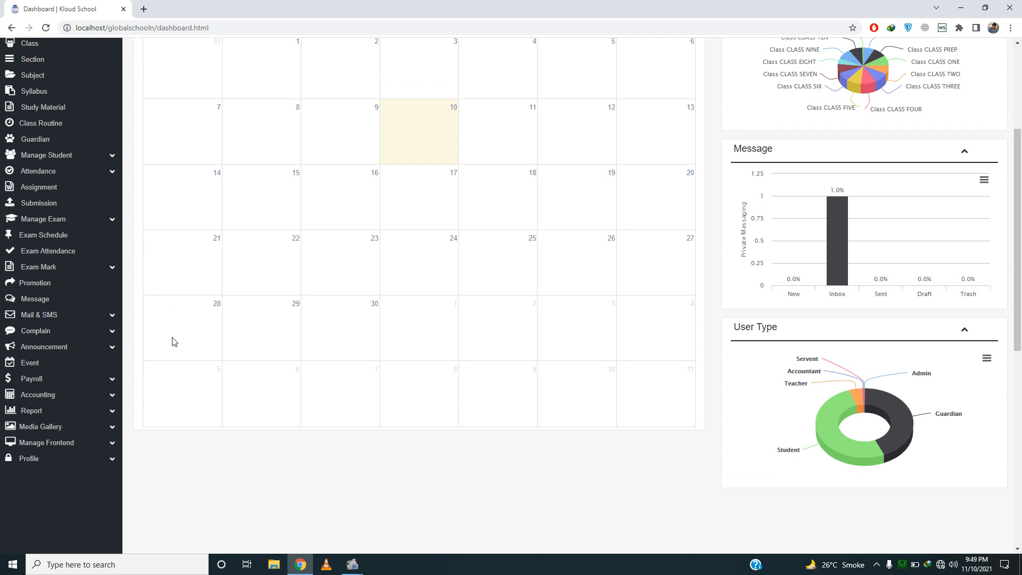
- Open the form for adding a new fee type in the accounting section
click(112, 397)
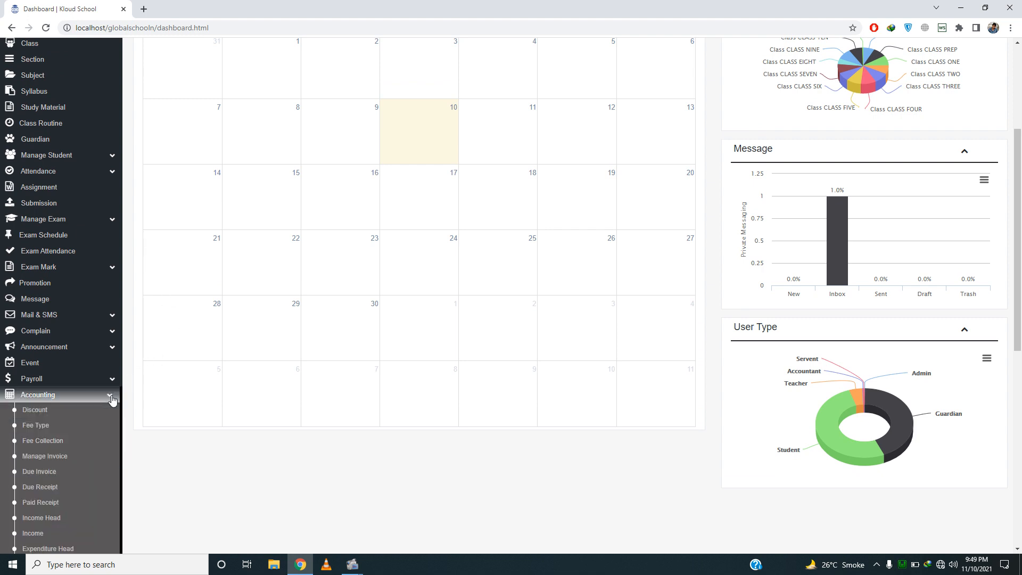
click(69, 426)
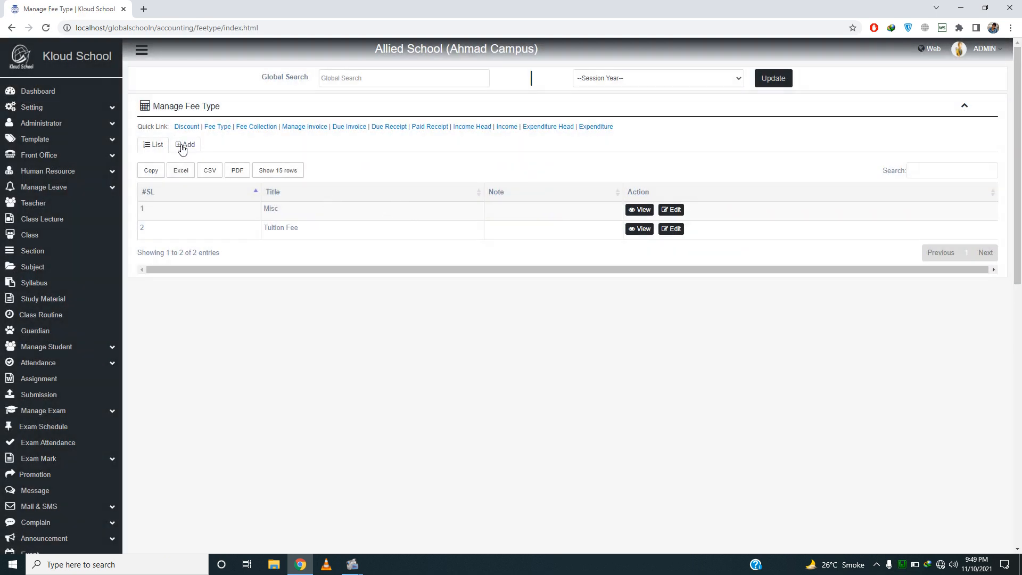
click(184, 145)
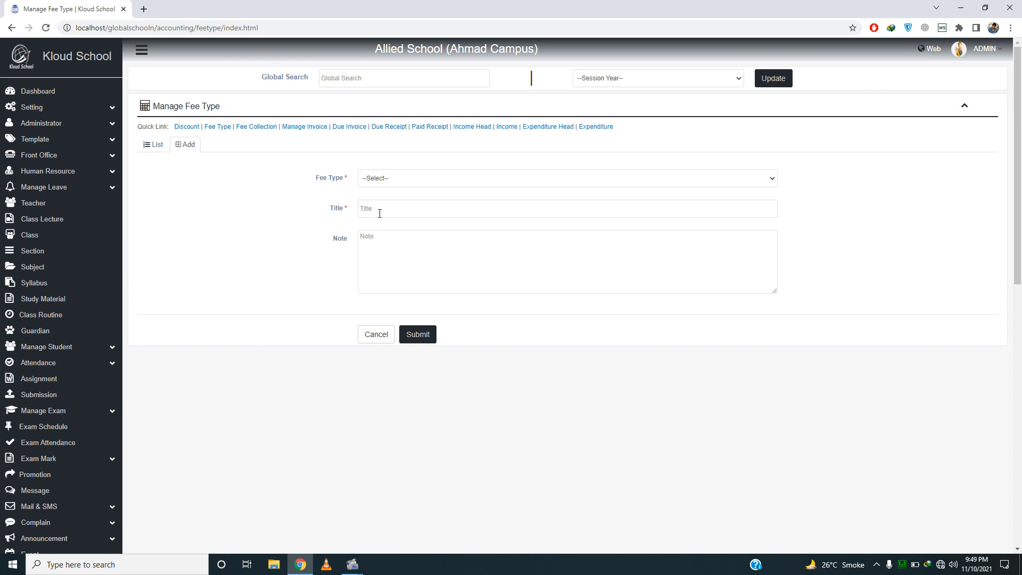
- Title the new fee type "Academic Fee" and set its fee type to General Fee
click(379, 214)
text(T)
key(BackSpace)
text(Ad)
text(ademic Fee)
click(423, 181)
key(Down)
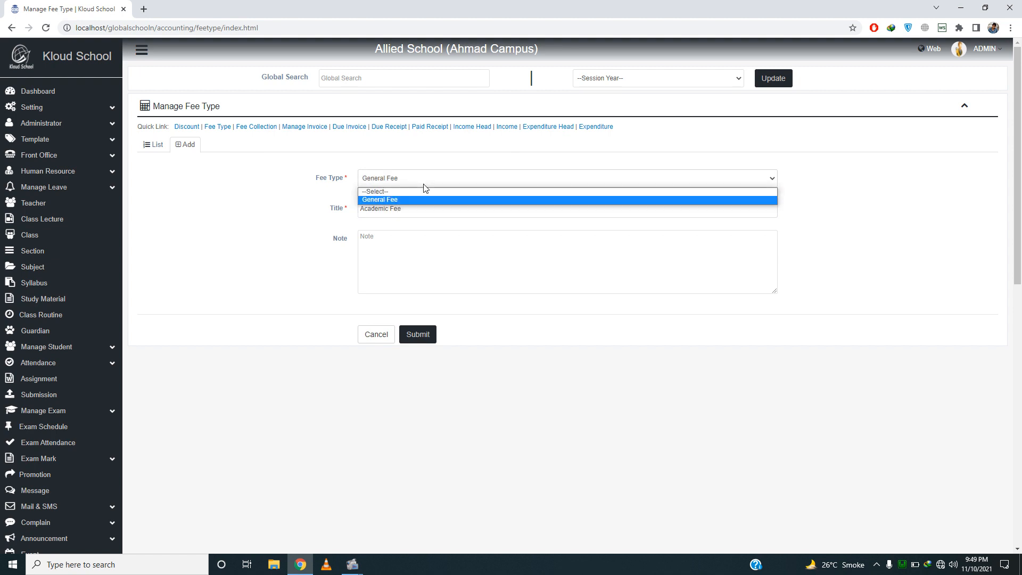
key(Return)
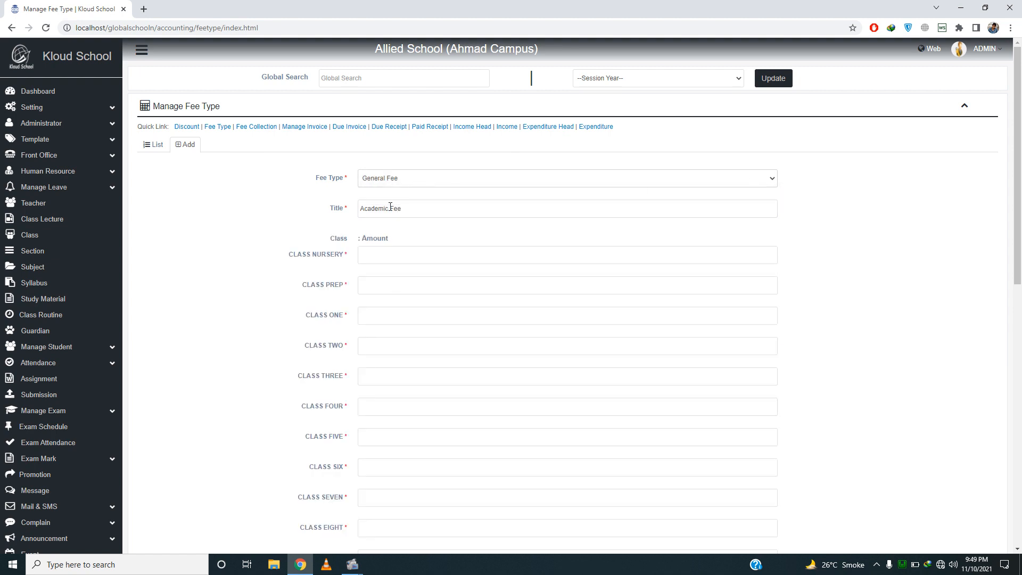
- Review the title and the class-by-class amount fields of the new fee type form
drag(420, 210, 313, 198)
drag(1020, 195, 1020, 235)
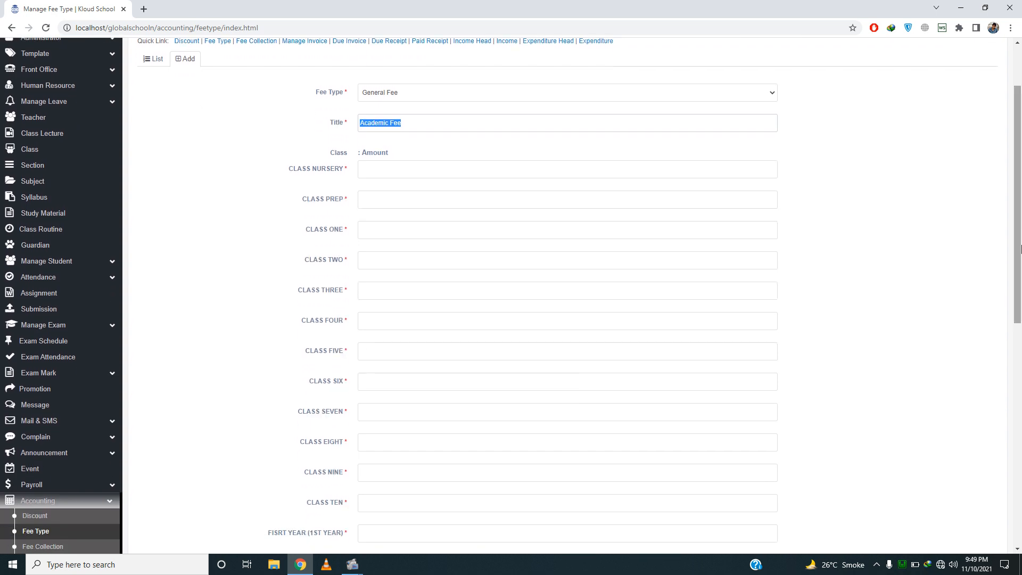
drag(1021, 259, 1020, 275)
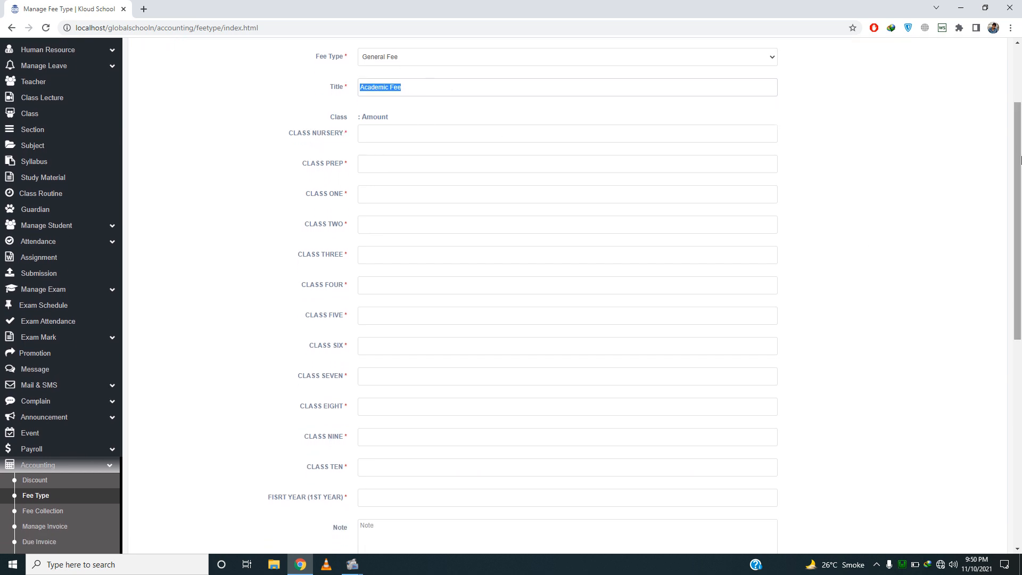
drag(1020, 155, 1020, 187)
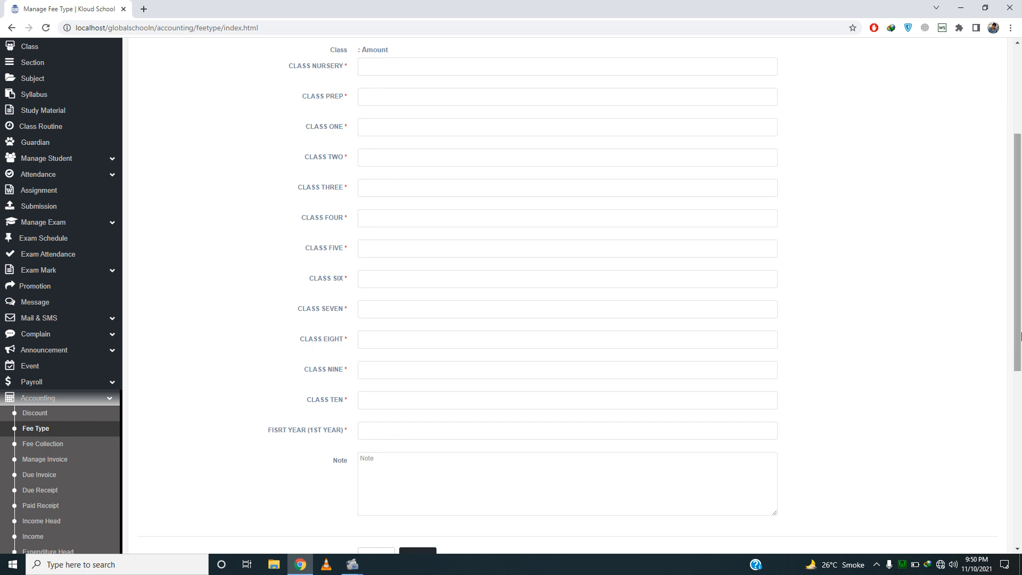
drag(1021, 320, 1020, 293)
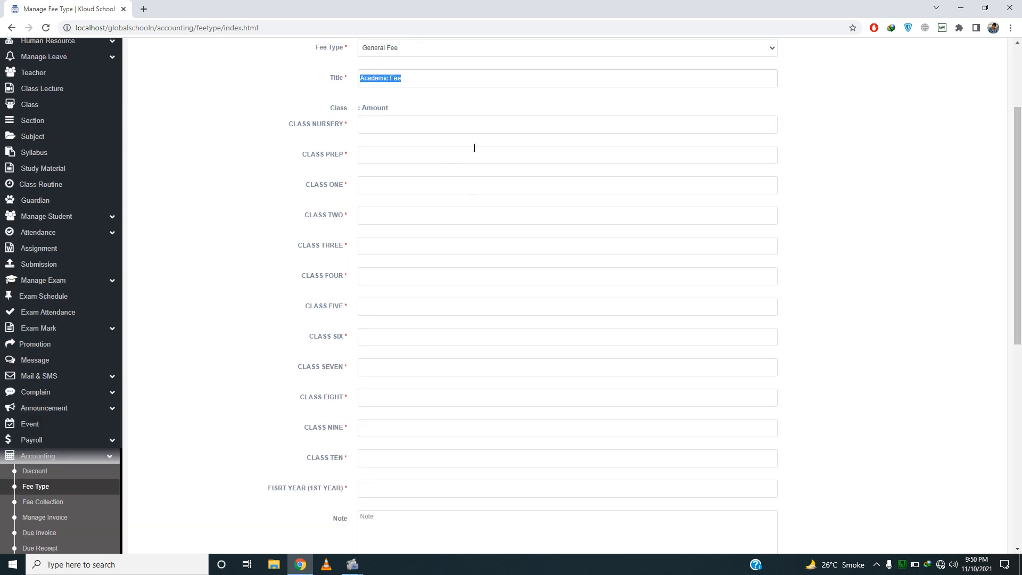
drag(1021, 187, 1021, 202)
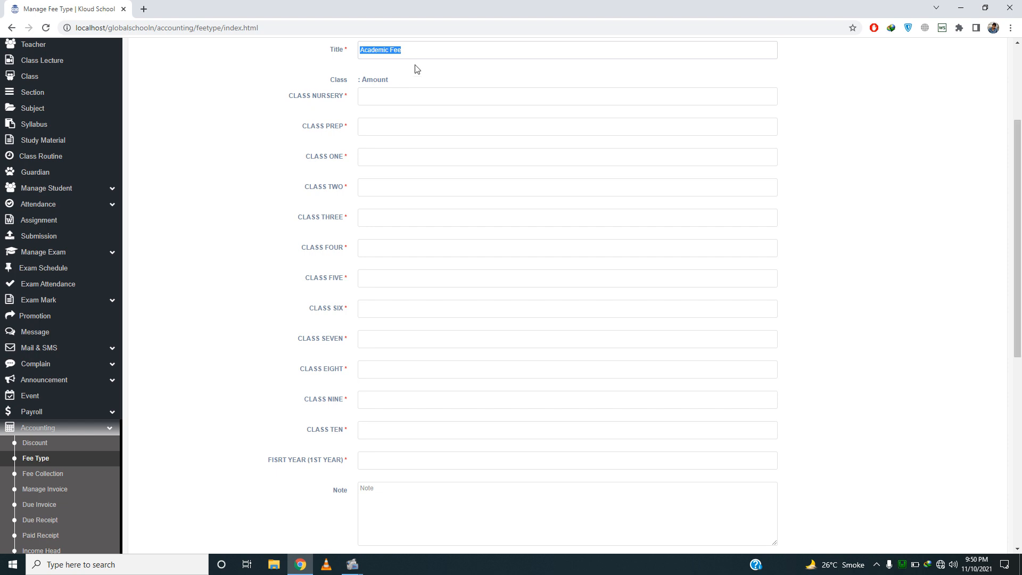
click(425, 50)
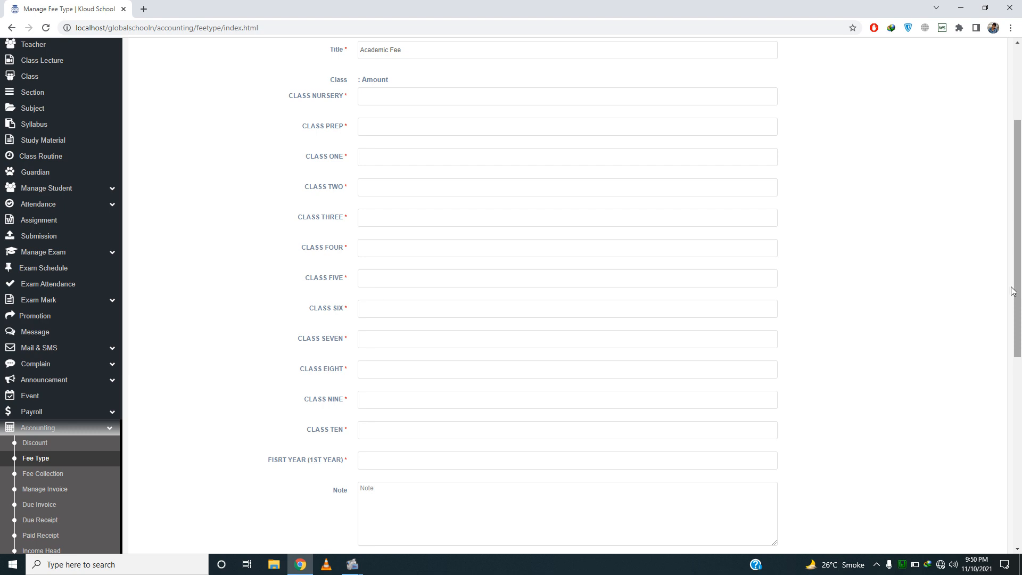
- Set the FISRT YEAR (1ST YEAR) amount to 10000 and try to submit the fee type
click(386, 463)
text(1)
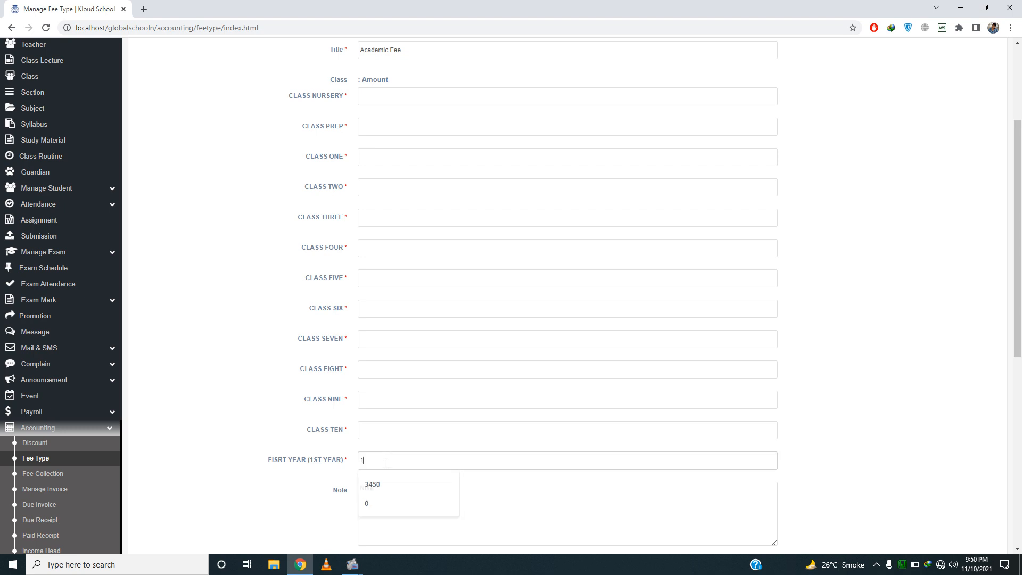
text(0000)
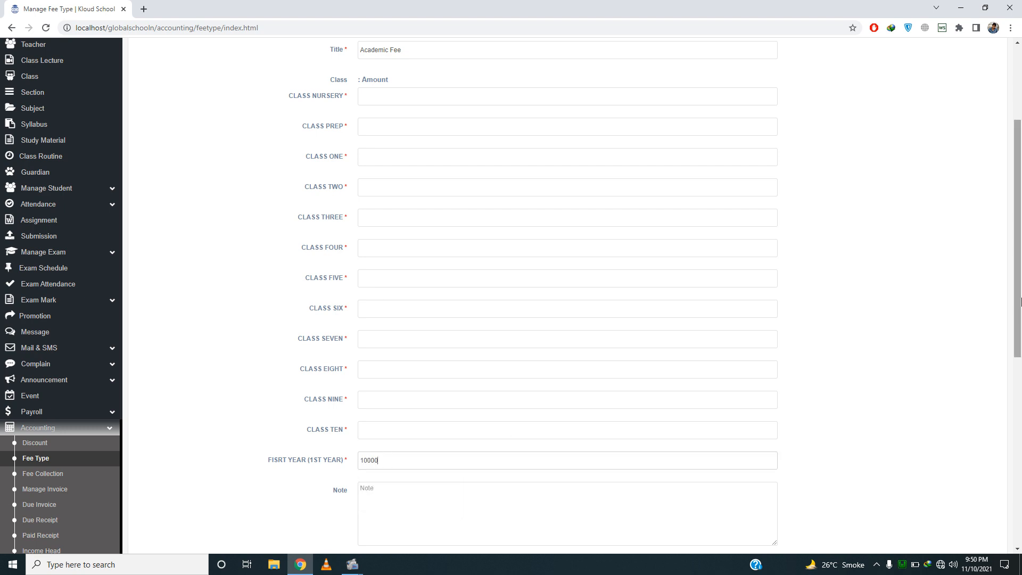
scroll(506, 429, down, 3)
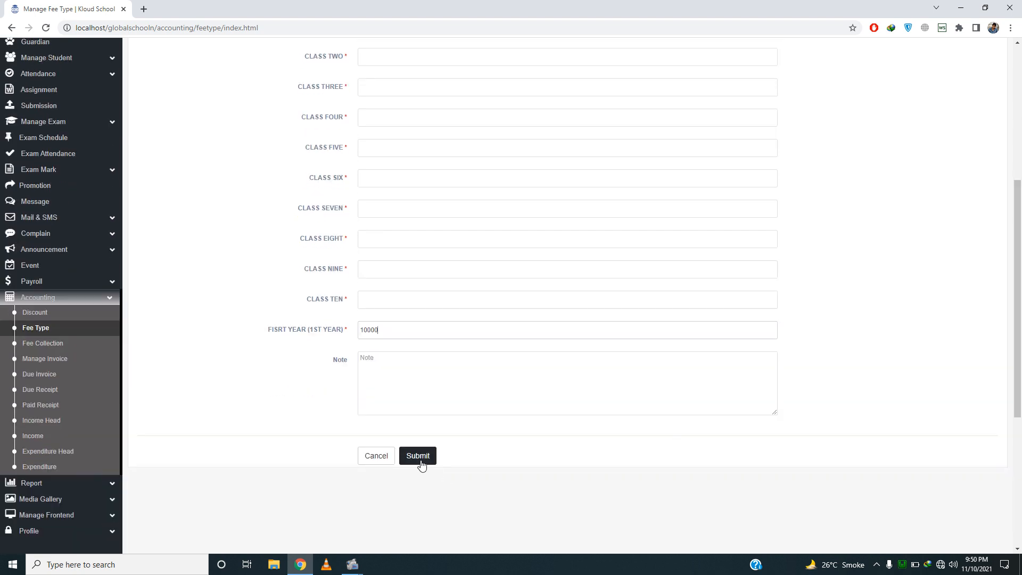
click(420, 461)
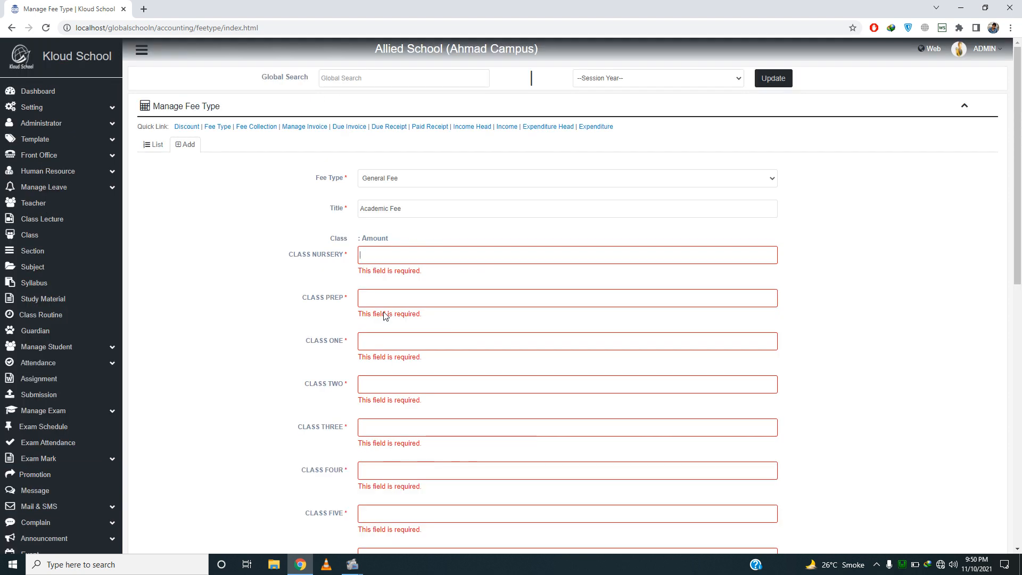
- Set the amounts for CLASS NURSERY through CLASS TEN to 0 and submit the fee type
text(0	0)
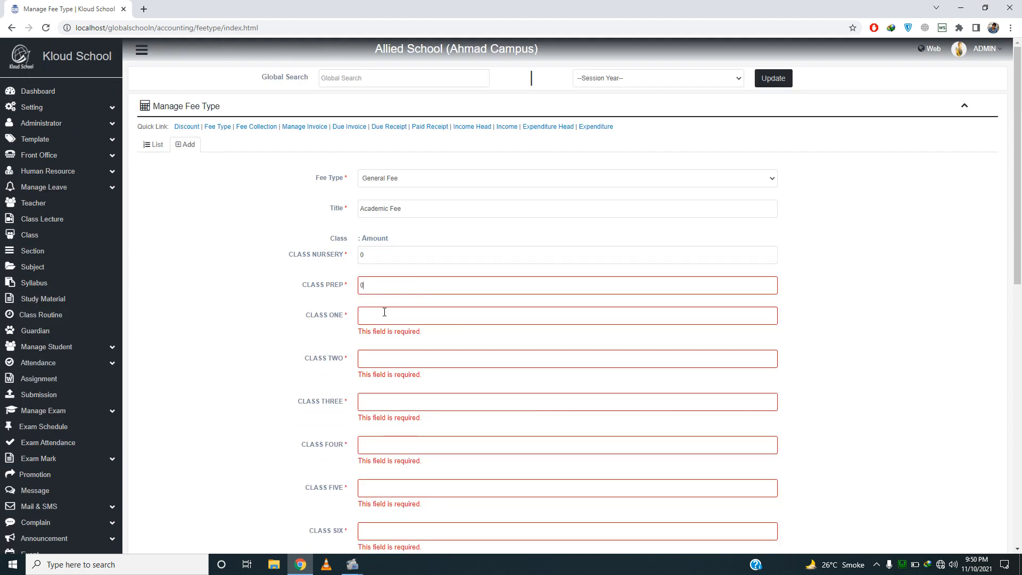
text(	0	0	0	0	0)
key(Tab)
text(0)
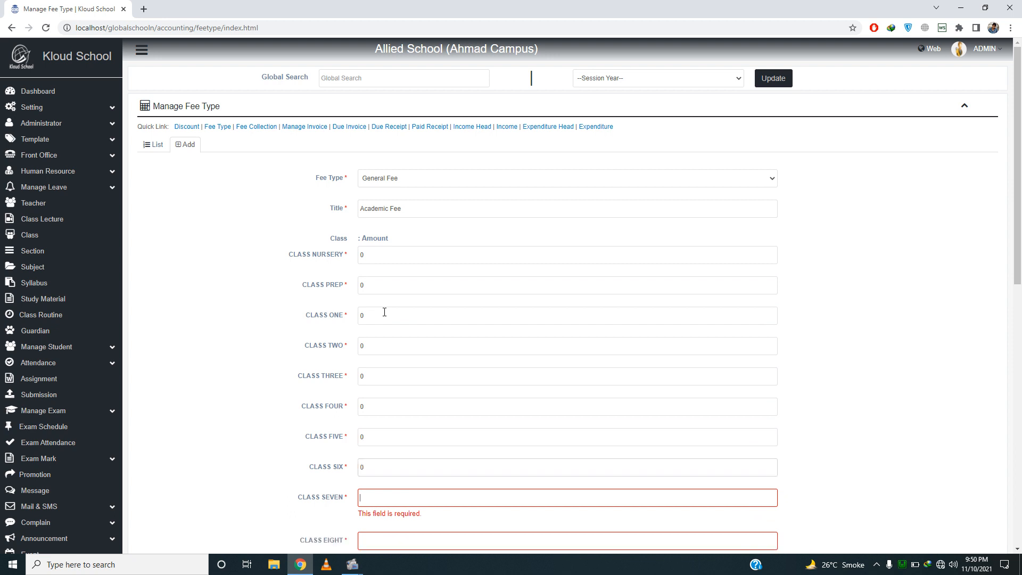
key(Tab)
text(0)
key(Tab)
text(0)
drag(1021, 273, 1017, 358)
key(Tab)
text(0)
key(Tab)
text(0)
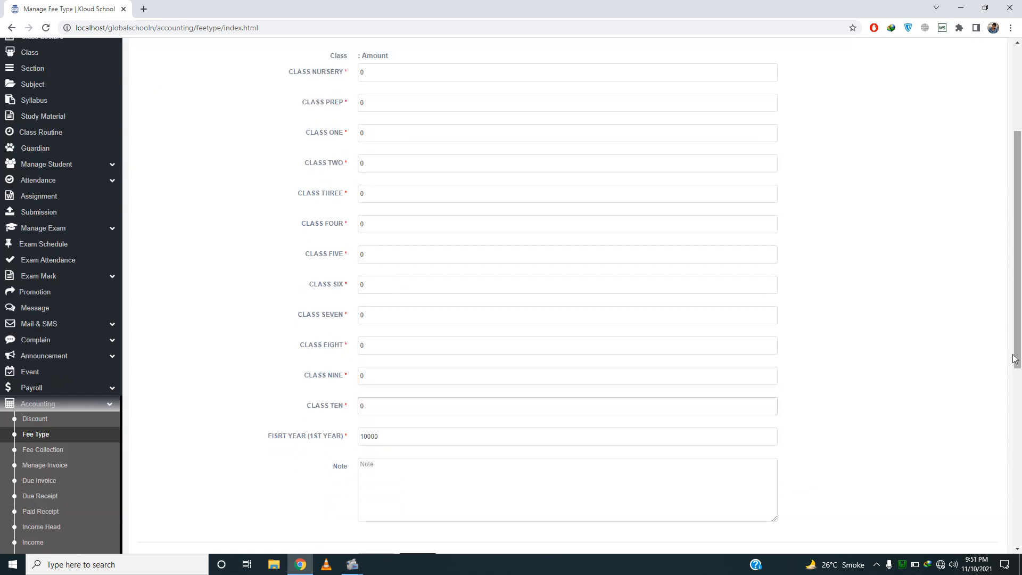
scroll(754, 376, down, 4)
click(426, 369)
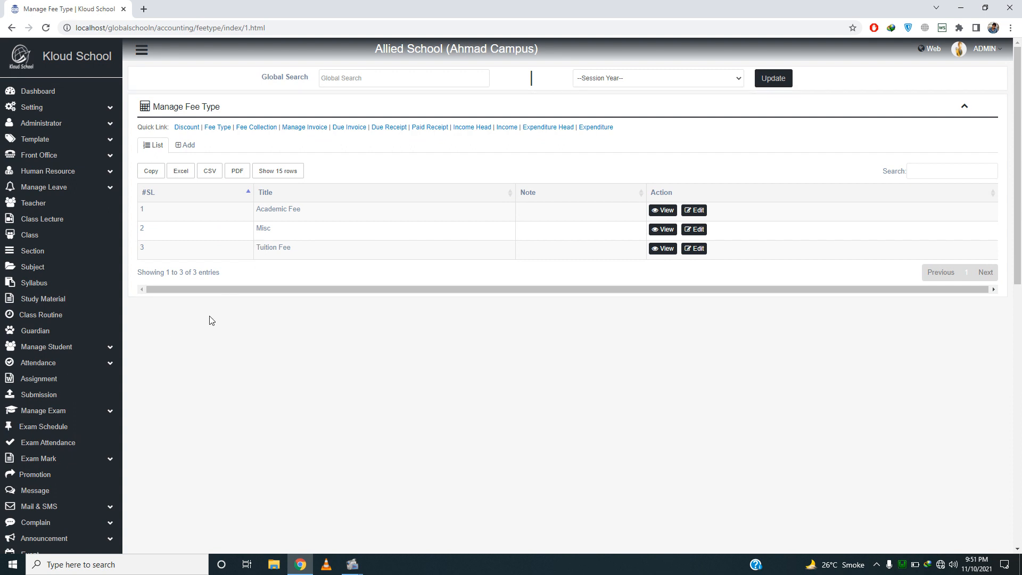
- Open the student list and filter it by the class FISRT YEAR (1ST YEAR)
click(109, 348)
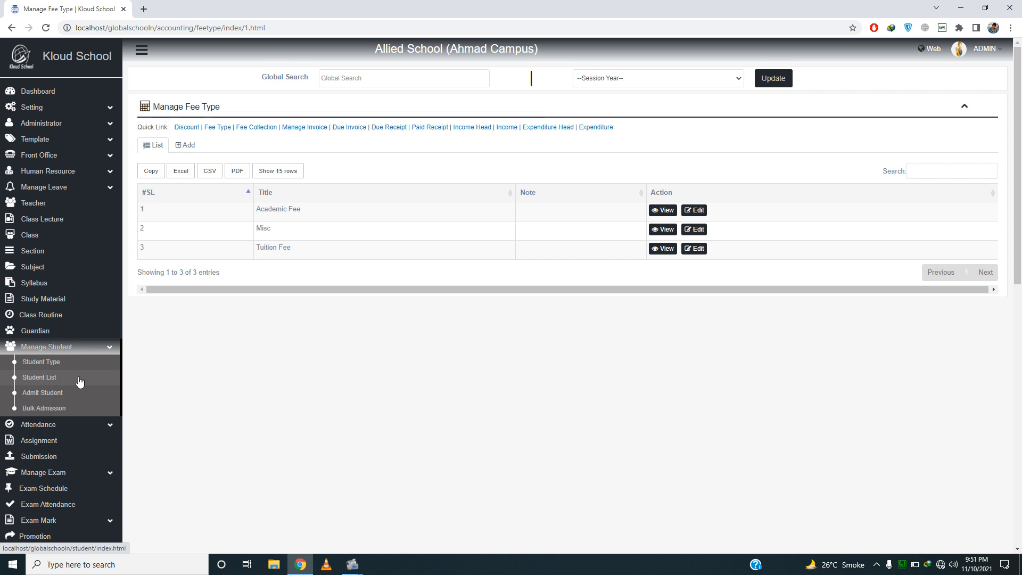
click(70, 377)
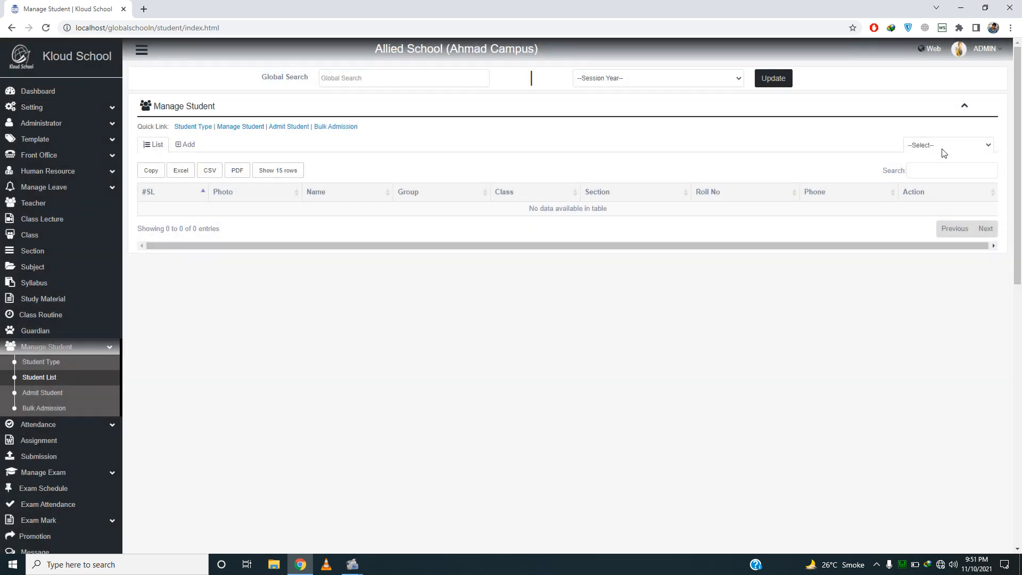
click(941, 149)
key(Down)
key(Down)
key(Down)
key(Down)
key(Down)
key(Down)
key(Down)
key(Down)
key(Down)
key(Down)
key(Down)
key(Down)
key(Down)
key(Return)
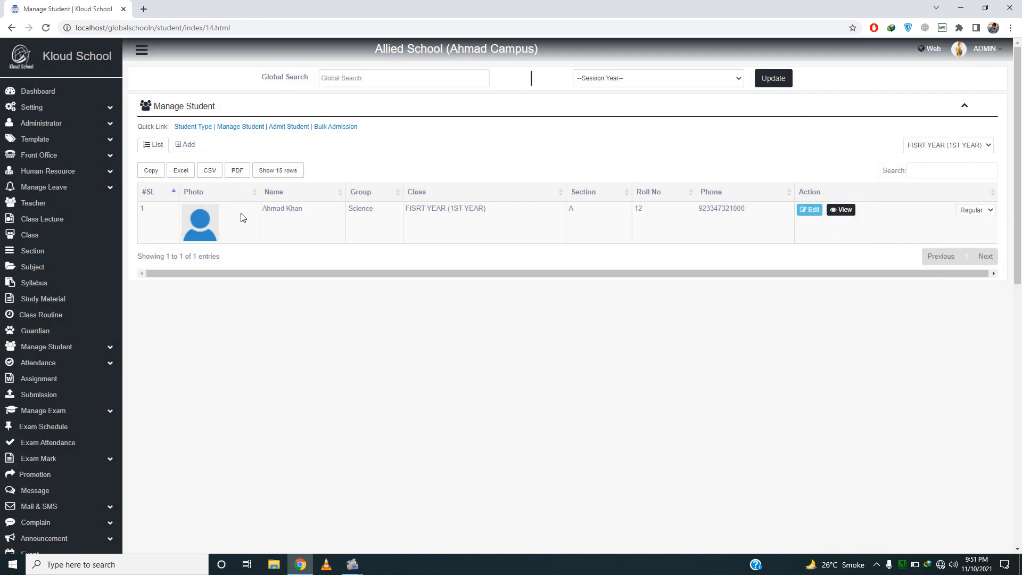
- Open the listed first-year student's record for editing and set the discount to Twenty Percent (20%)
click(809, 211)
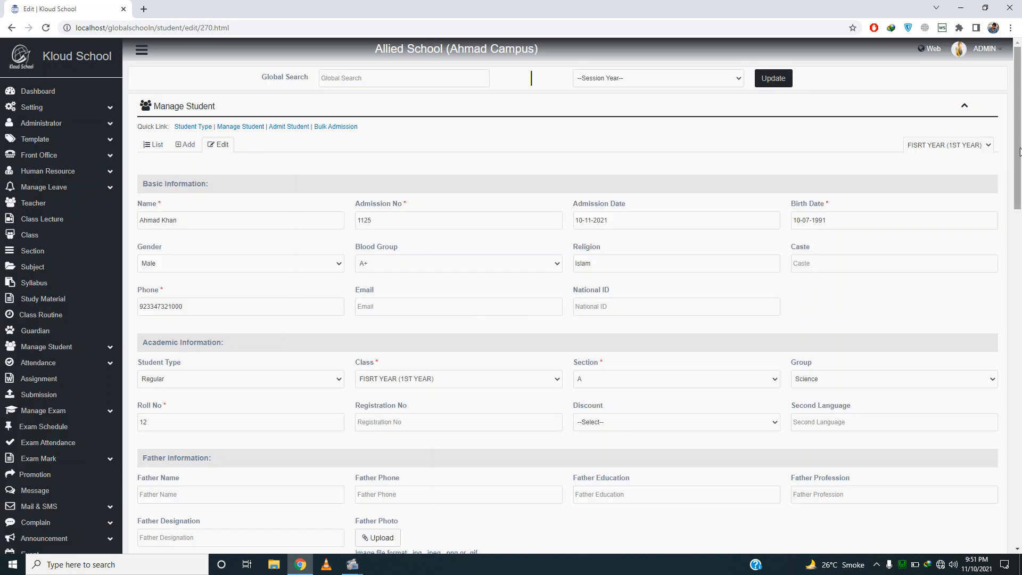
drag(1020, 151, 1020, 186)
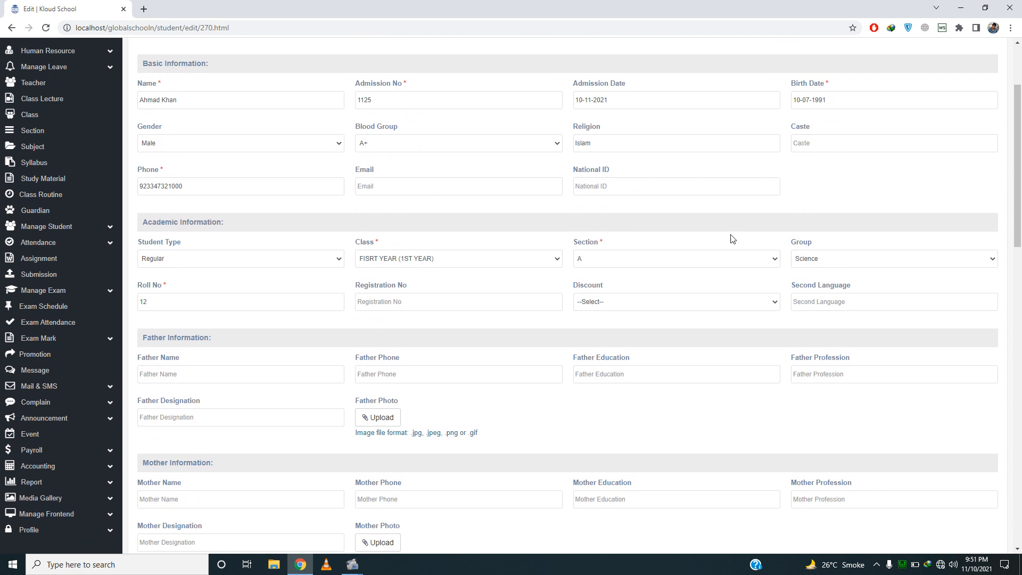
click(594, 301)
key(Down)
key(Down)
key(Down)
key(Down)
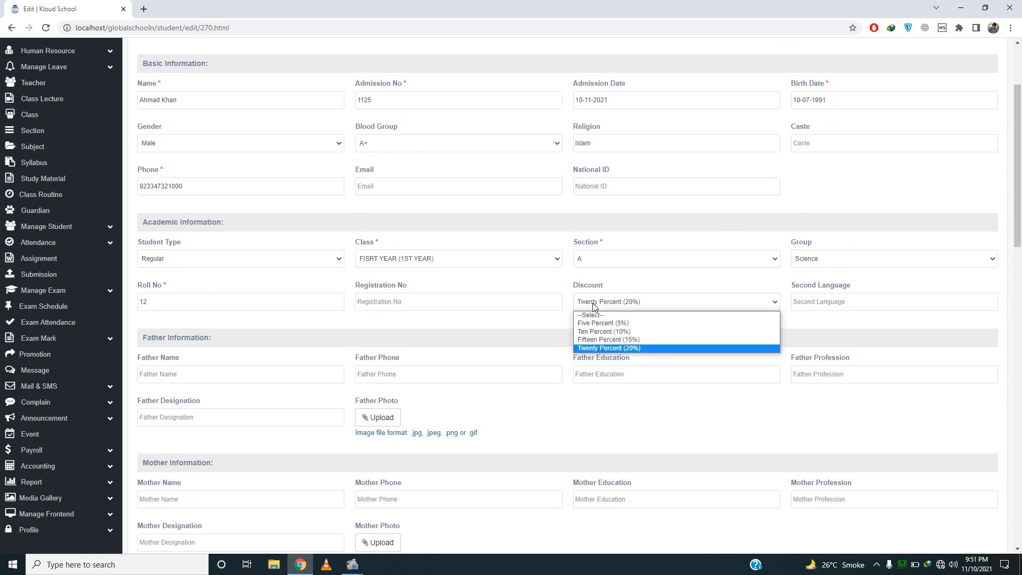
key(Return)
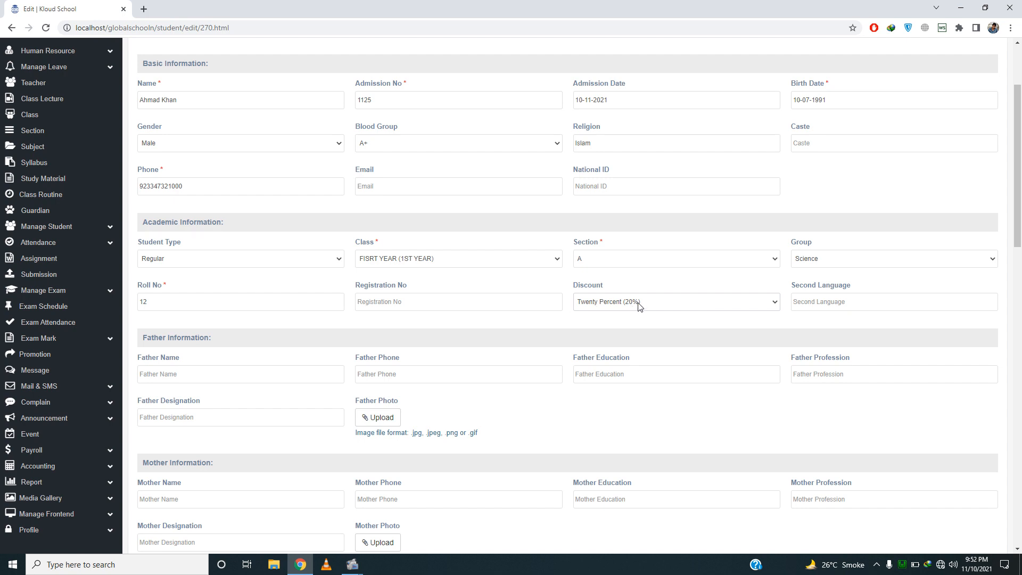
click(608, 308)
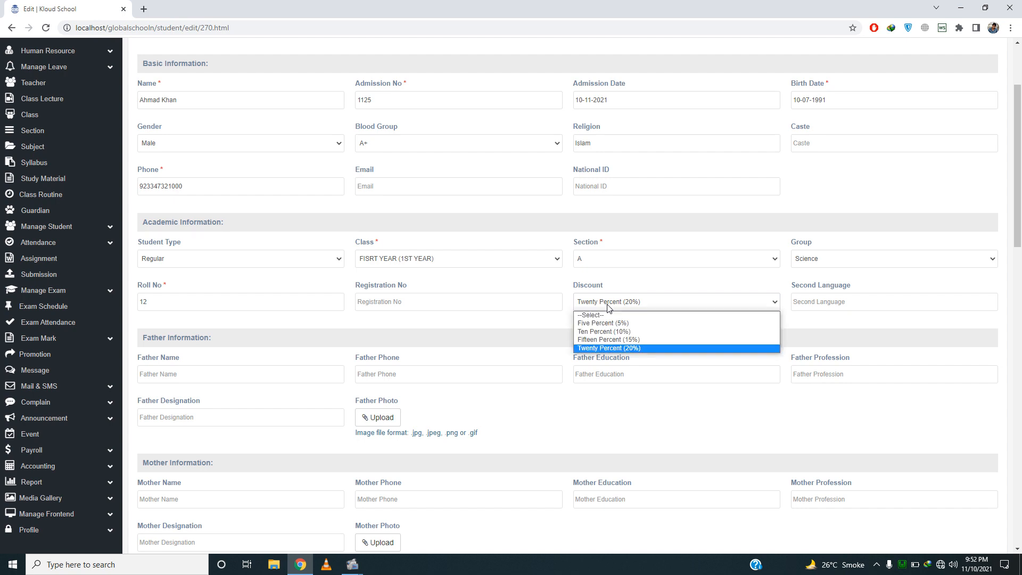
click(607, 308)
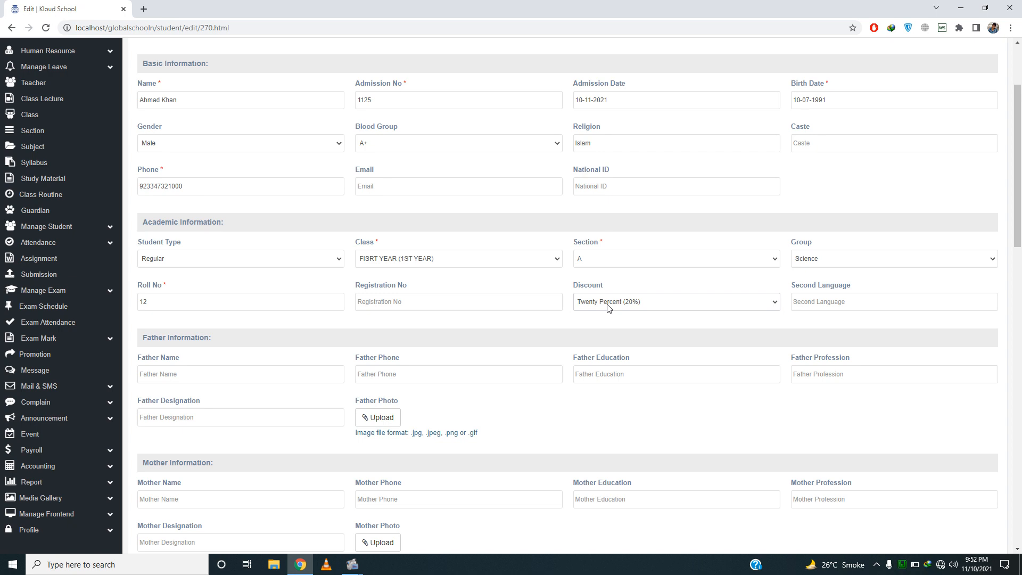
click(608, 308)
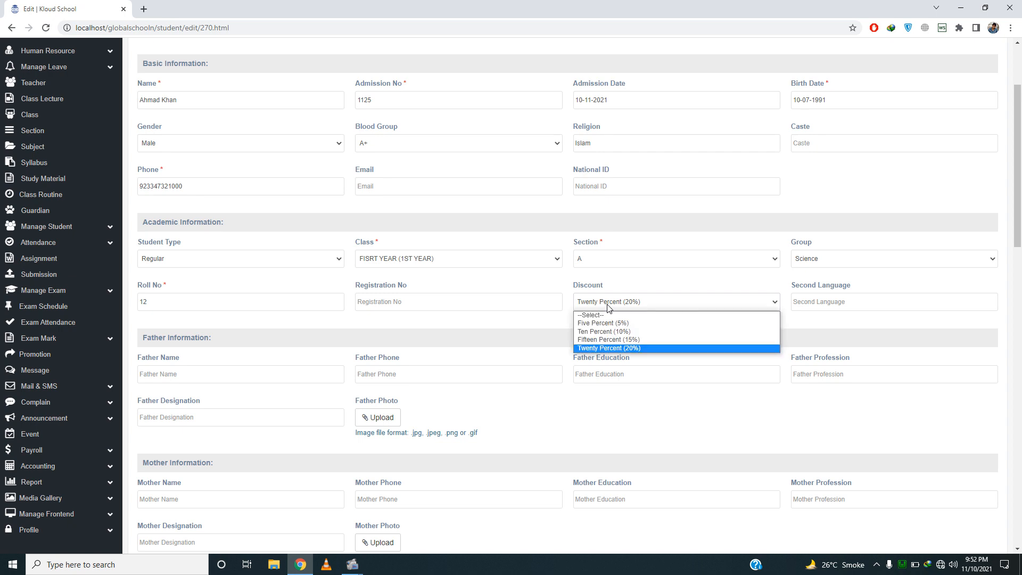
click(632, 349)
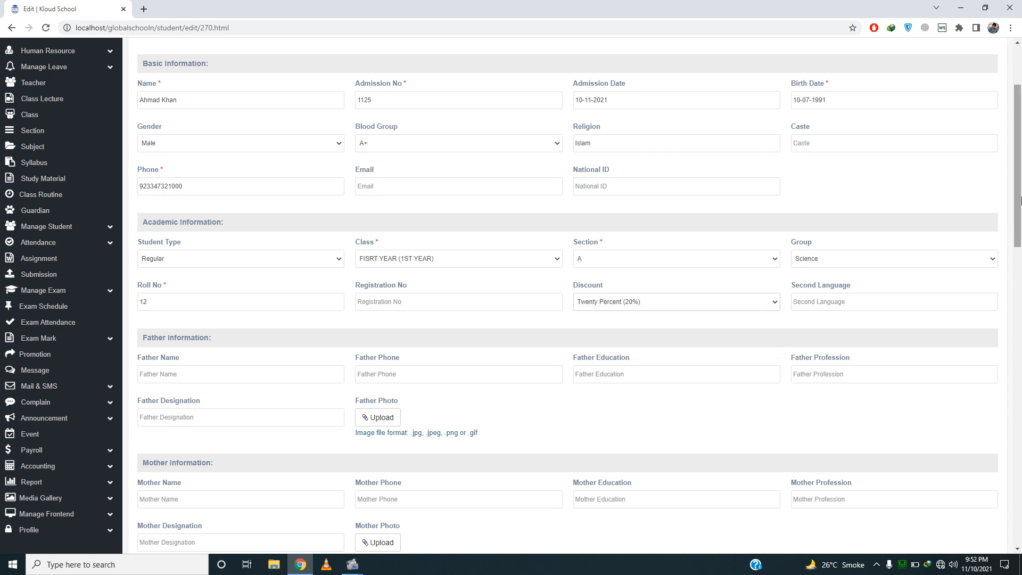
- Save the updated student record
scroll(1019, 230, down, 2)
scroll(1020, 230, down, 5)
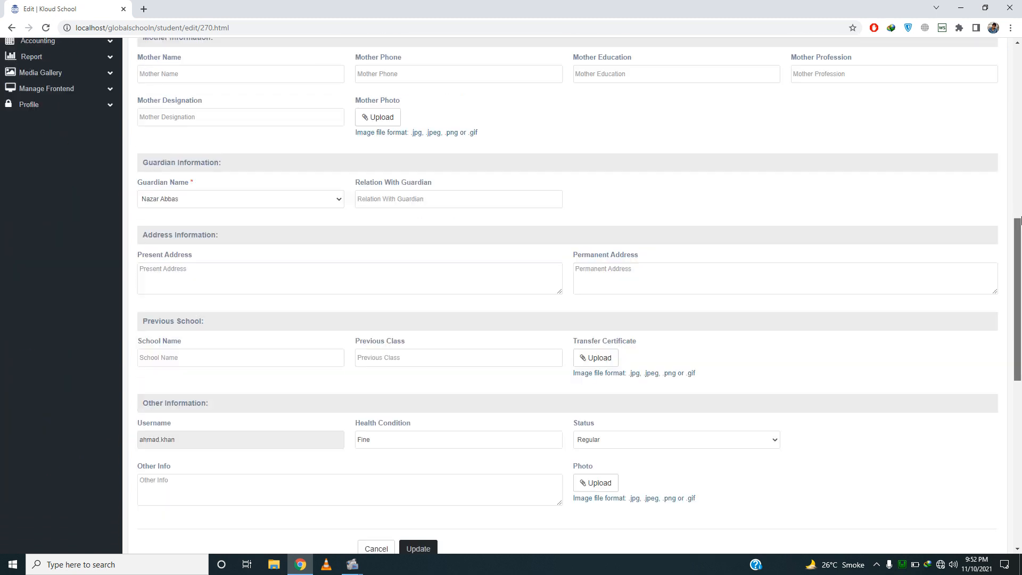
drag(1019, 230, 1020, 379)
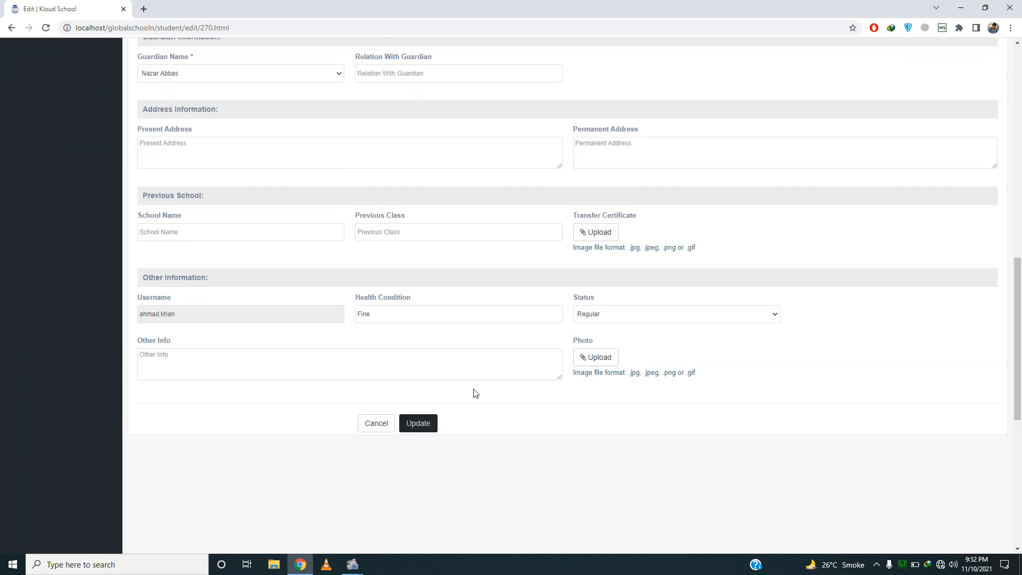
click(426, 424)
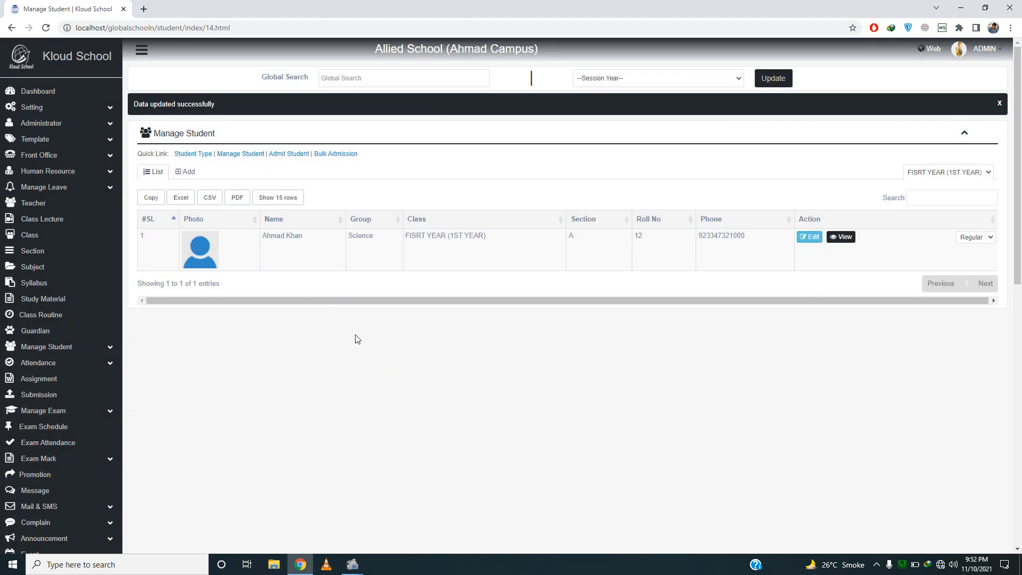
scroll(356, 339, down, 4)
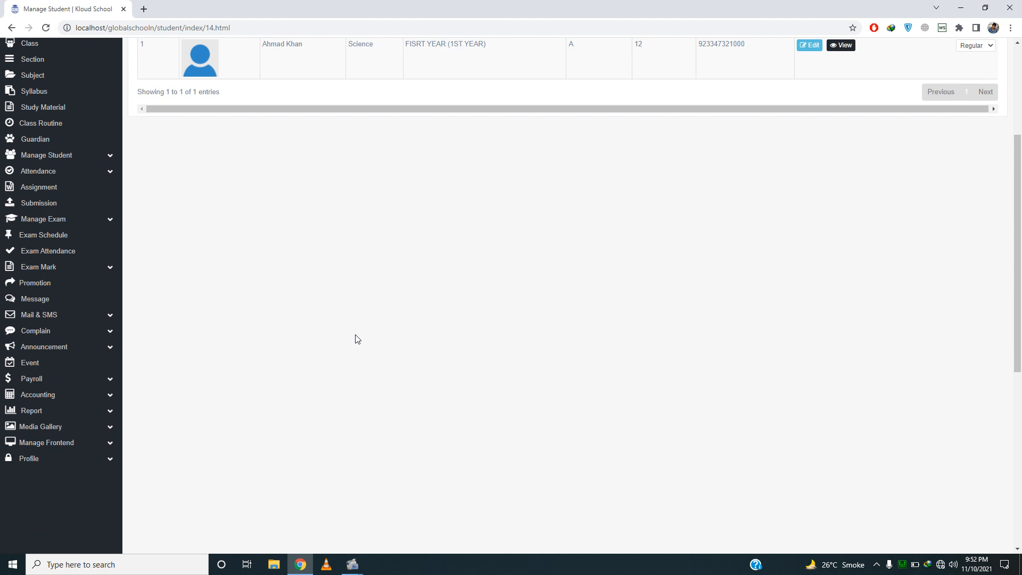
scroll(356, 339, down, 1)
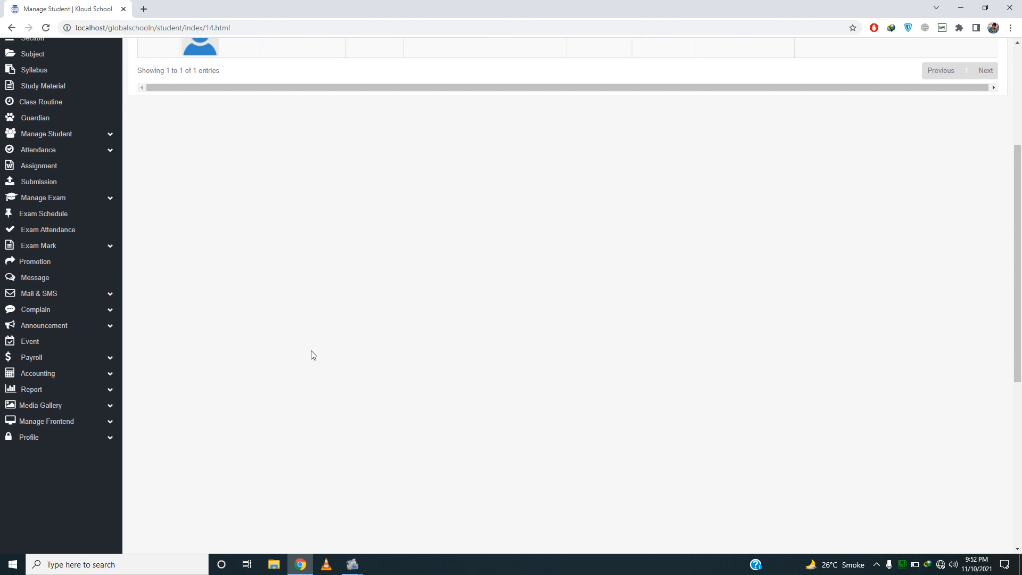
- Open invoice management in the accounting section and bring up the form for creating a single invoice
click(101, 379)
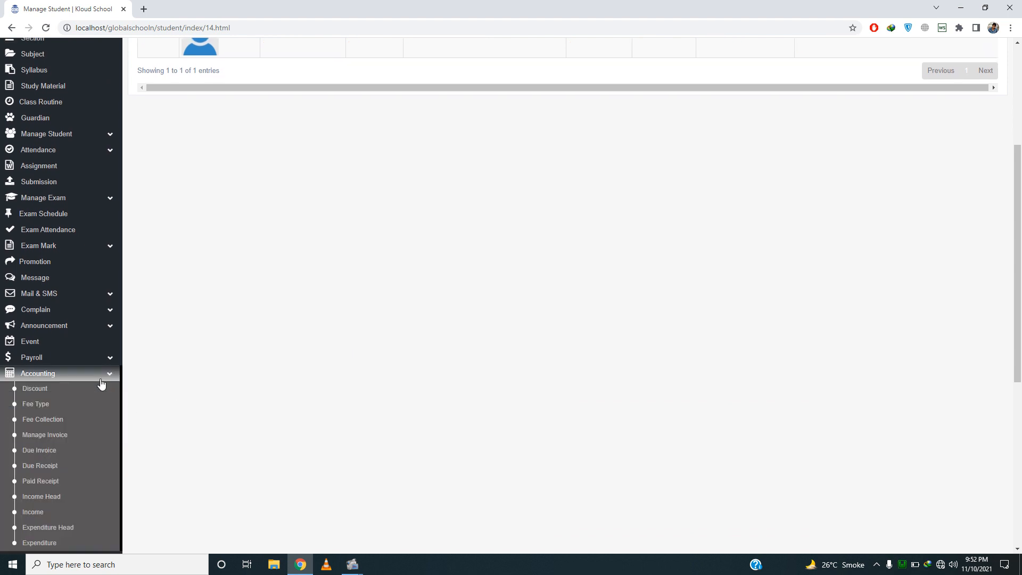
scroll(101, 383, down, 1)
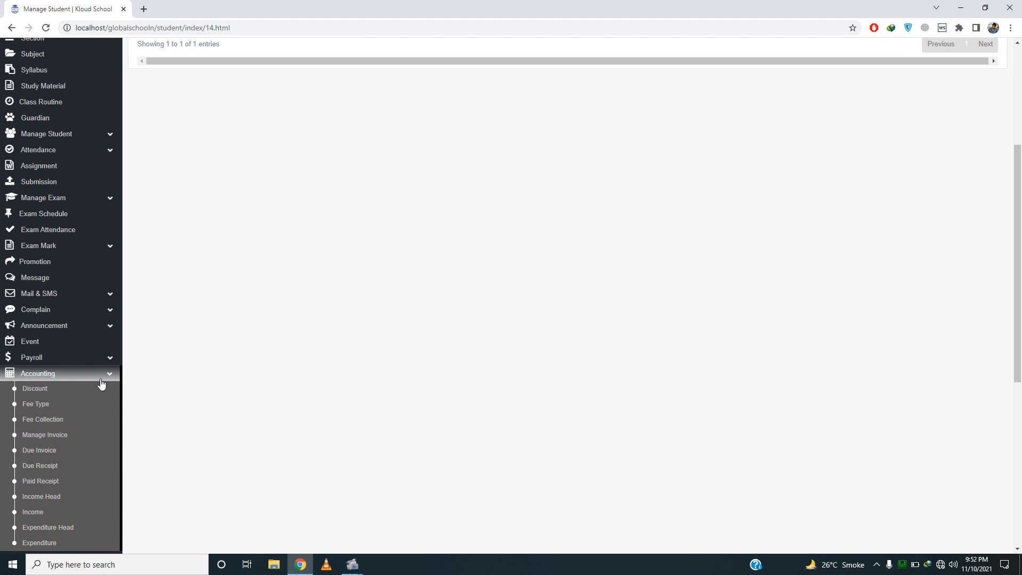
scroll(270, 379, down, 2)
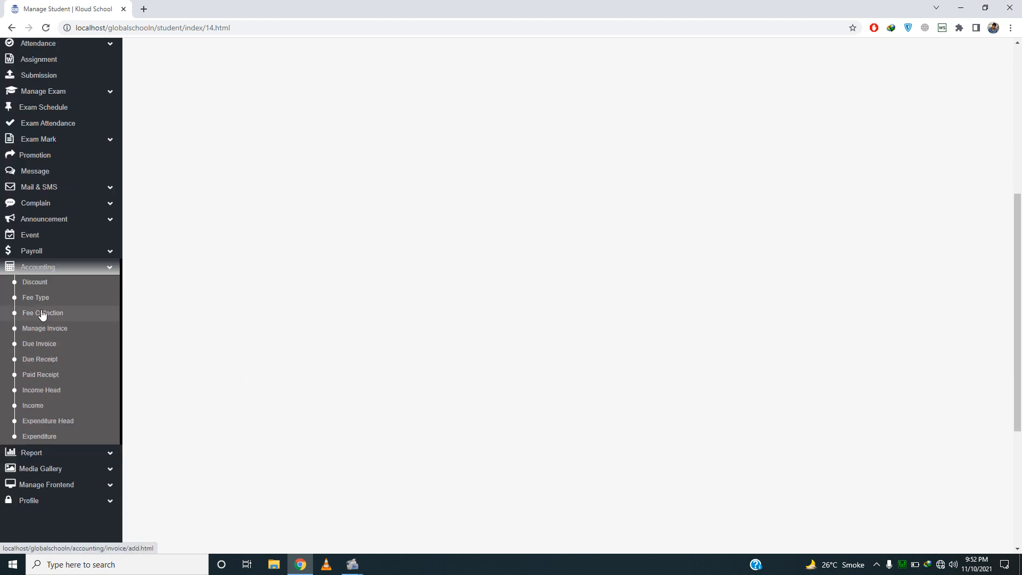
click(46, 334)
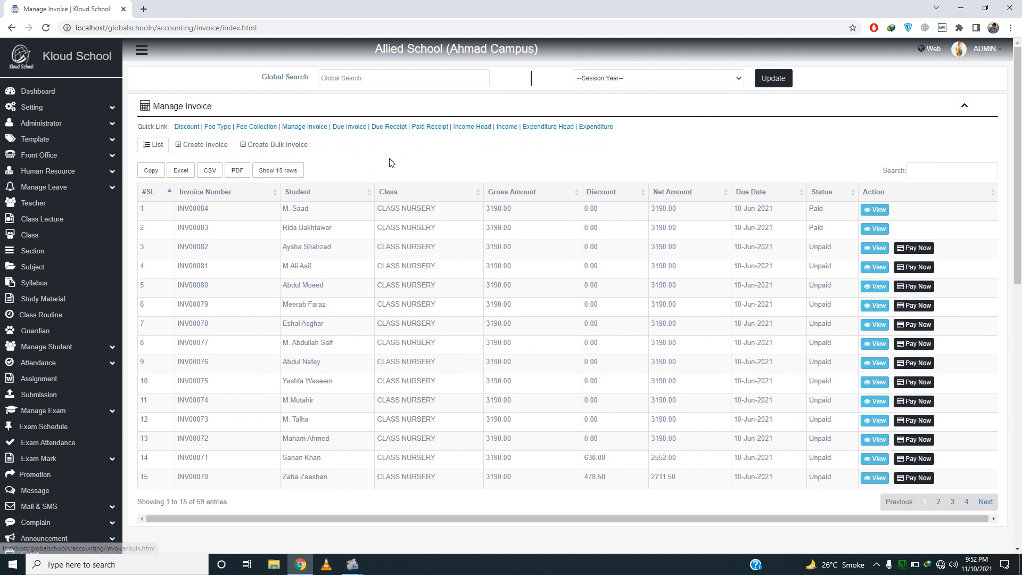
click(206, 146)
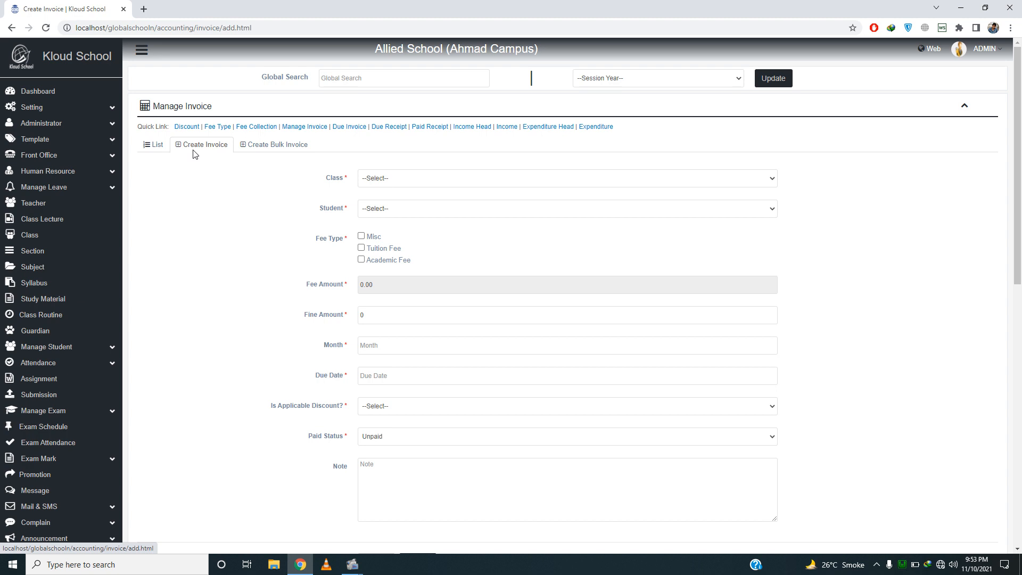
click(258, 148)
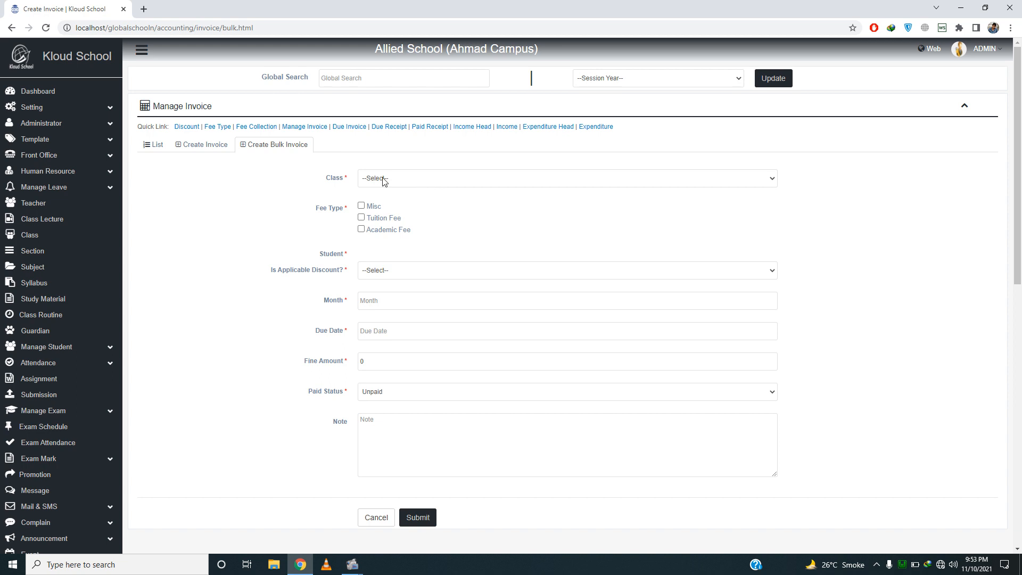
click(202, 151)
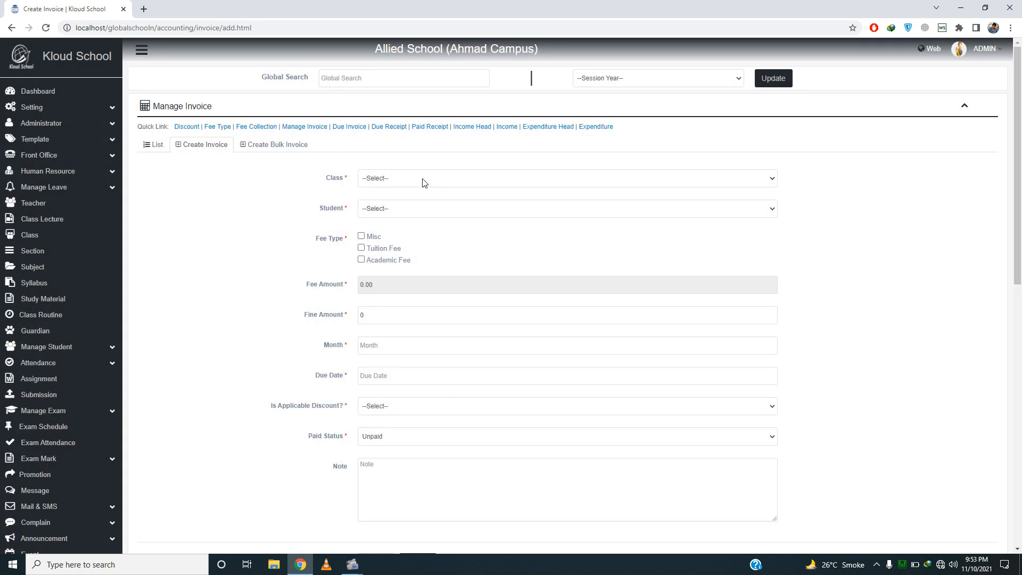
- Set the invoice's class to FISRT YEAR (1ST YEAR) and choose the first-year student
click(424, 181)
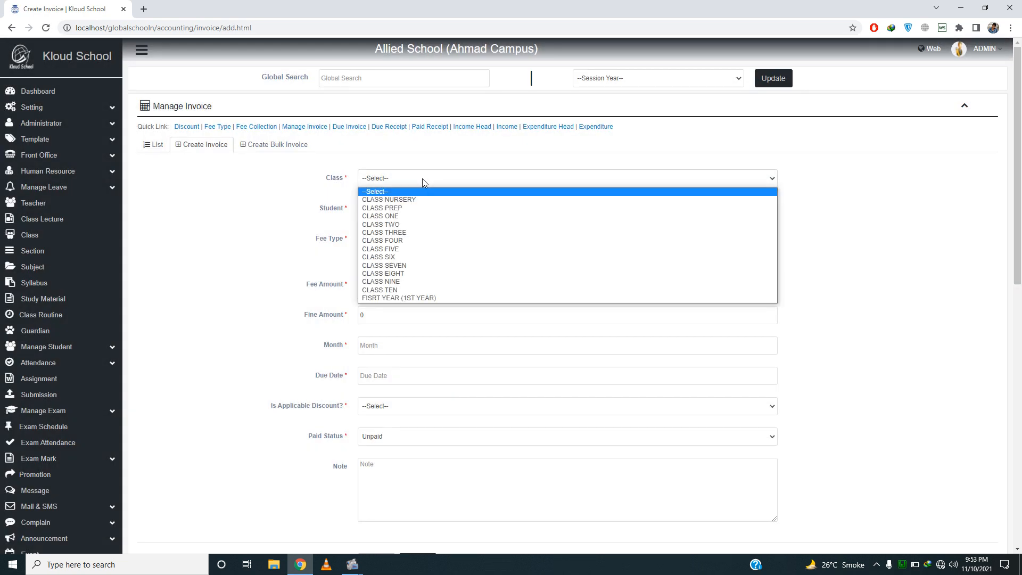
key(Down)
key(Down)
key(Down)
key(Down)
key(Down)
key(Down)
key(Down)
key(Down)
key(Down)
key(Down)
key(Down)
key(Down)
key(Down)
key(Down)
key(Return)
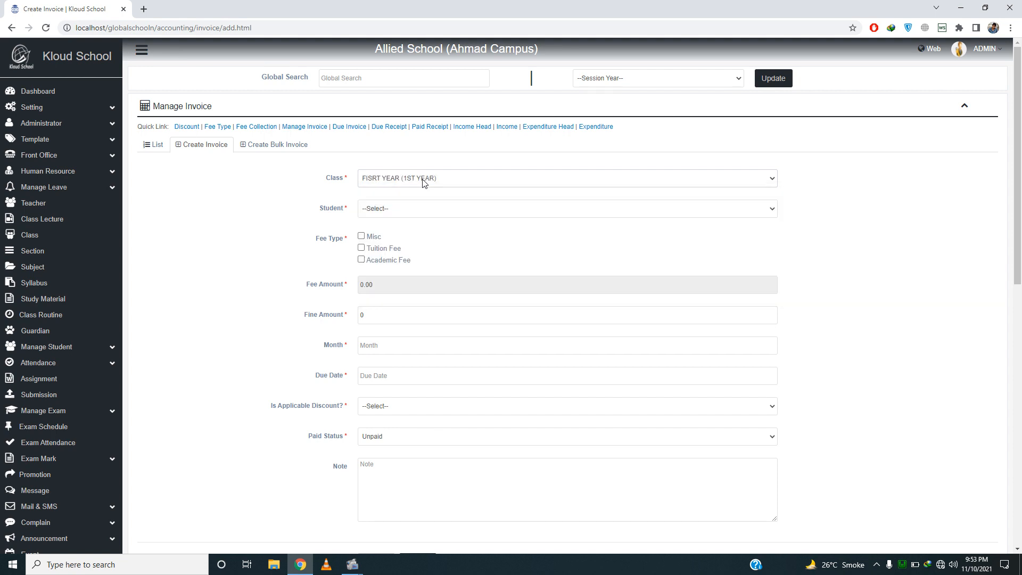
click(429, 209)
key(Down)
key(Return)
- Select Academic Fee as the invoice's fee type and set the fine amount to 100
click(362, 260)
drag(382, 319, 332, 323)
text(100)
- Set the invoice month to 11-2021 and the due date to 11-11-2021
click(416, 350)
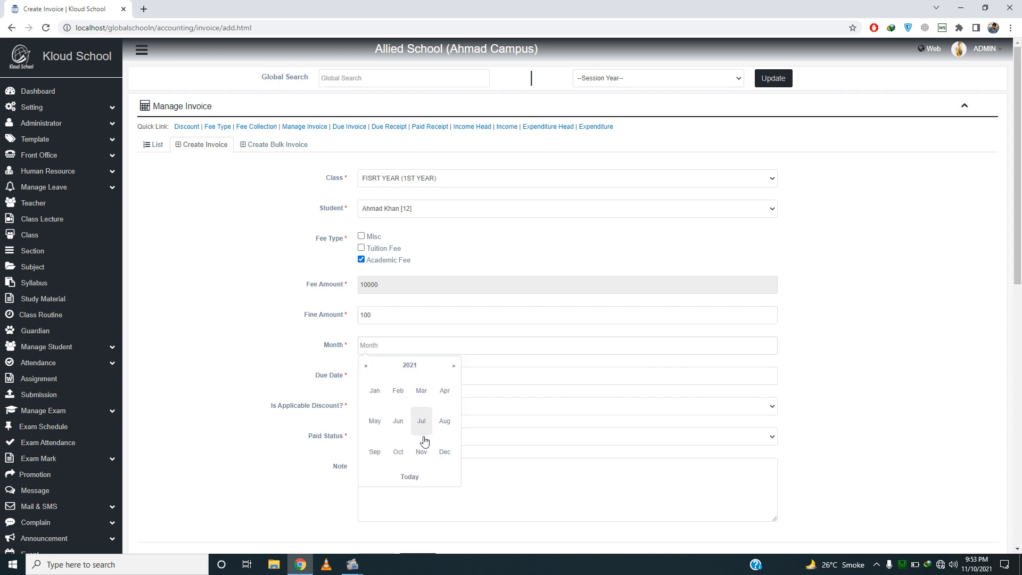
click(420, 452)
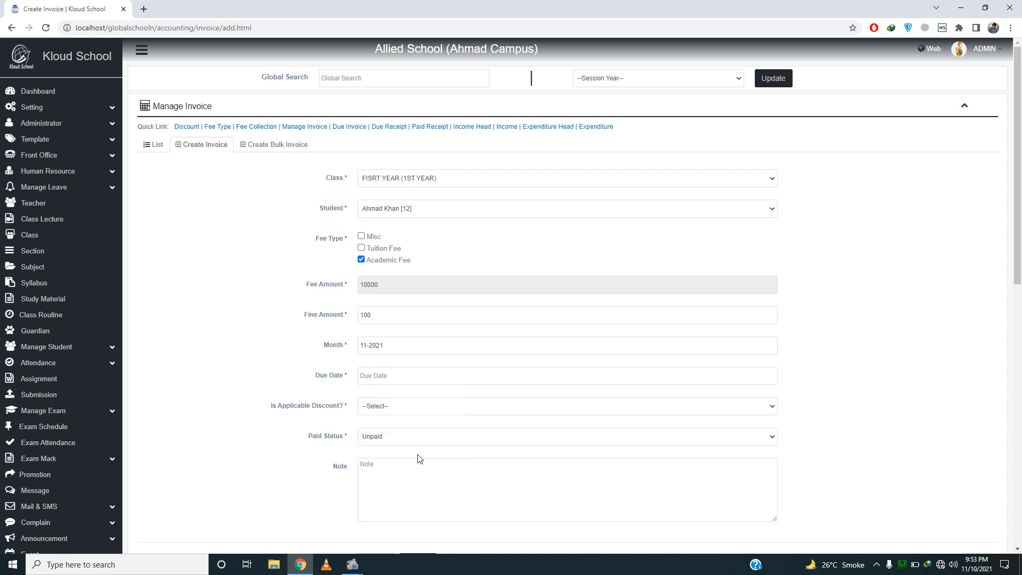
click(382, 372)
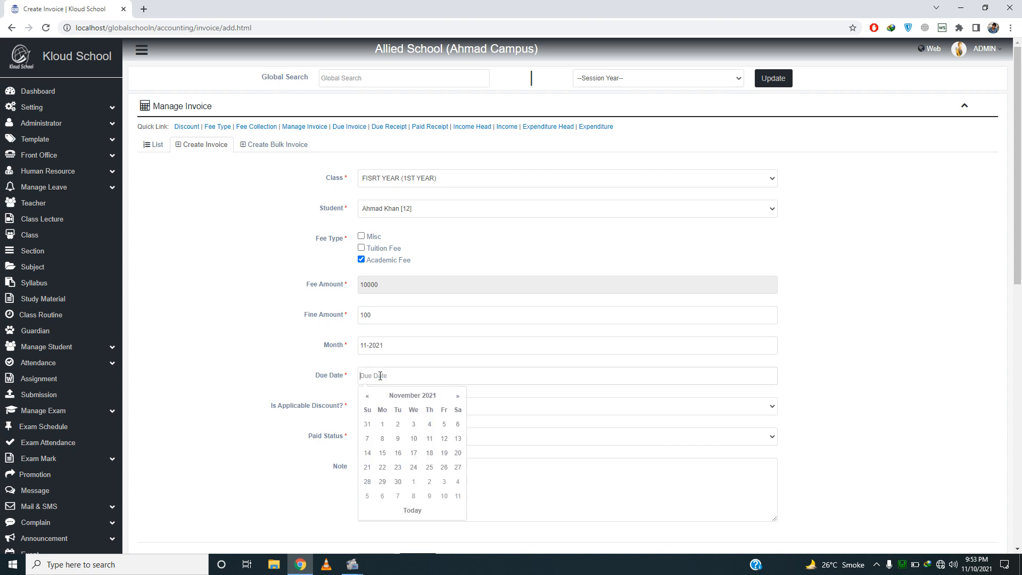
click(429, 439)
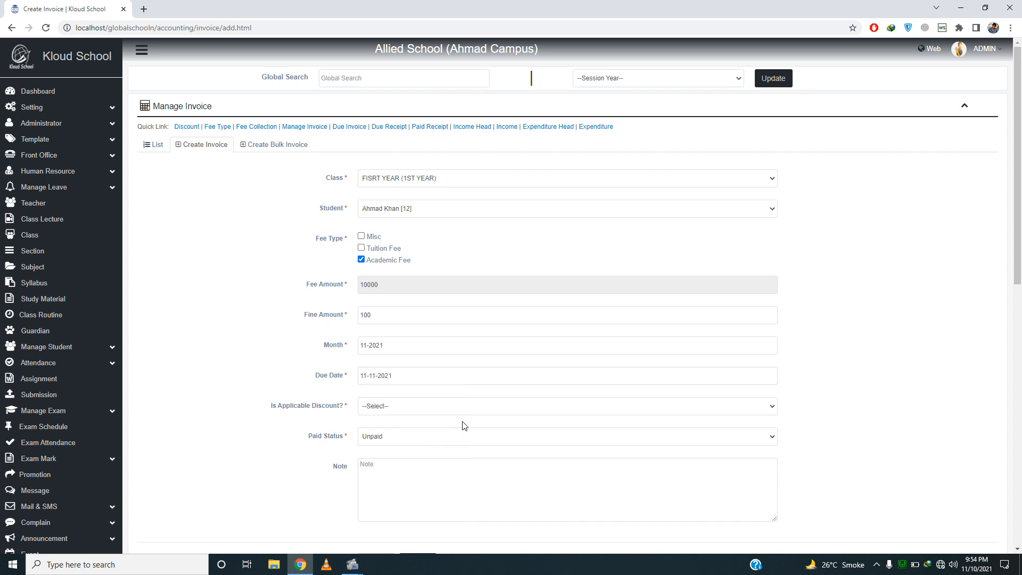
- Mark the discount as applicable with Yes and submit the invoice
click(452, 411)
key(Down)
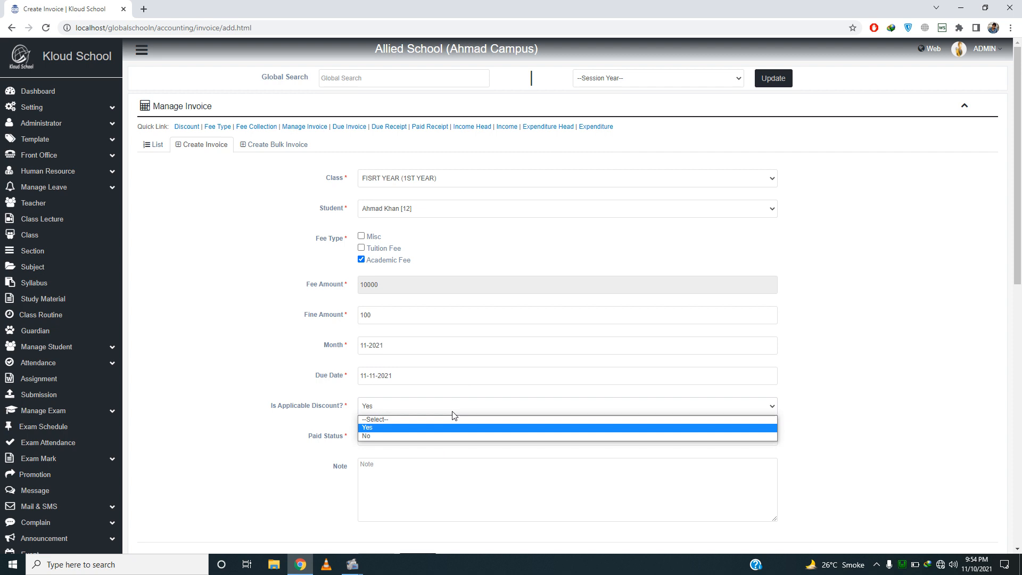
key(Return)
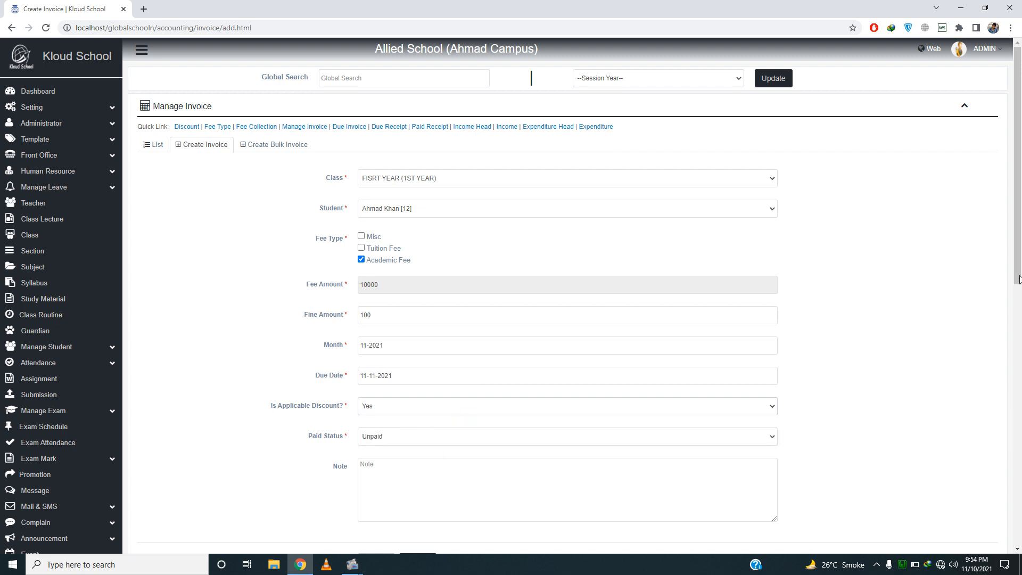
drag(1021, 269, 1021, 343)
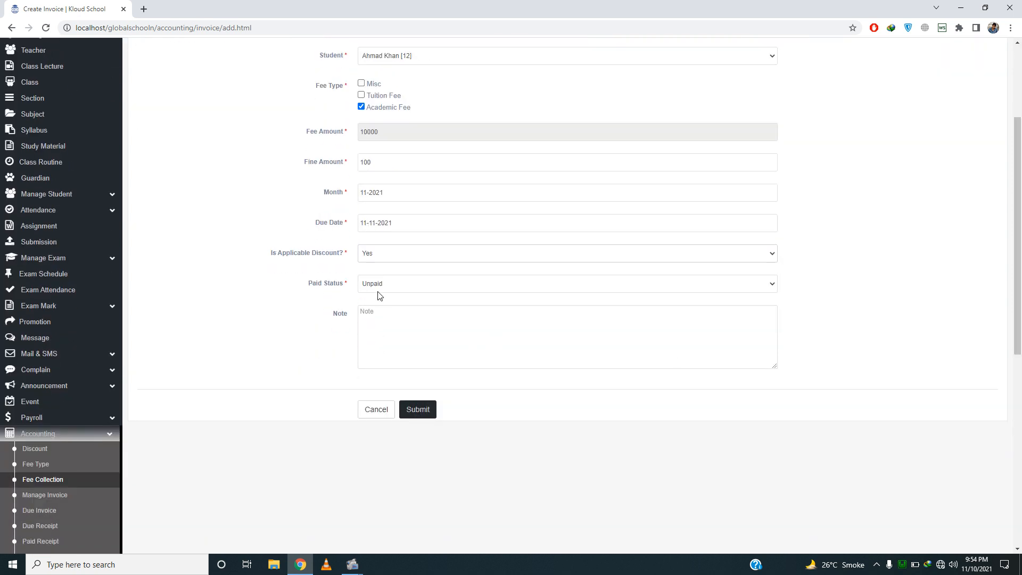
click(419, 412)
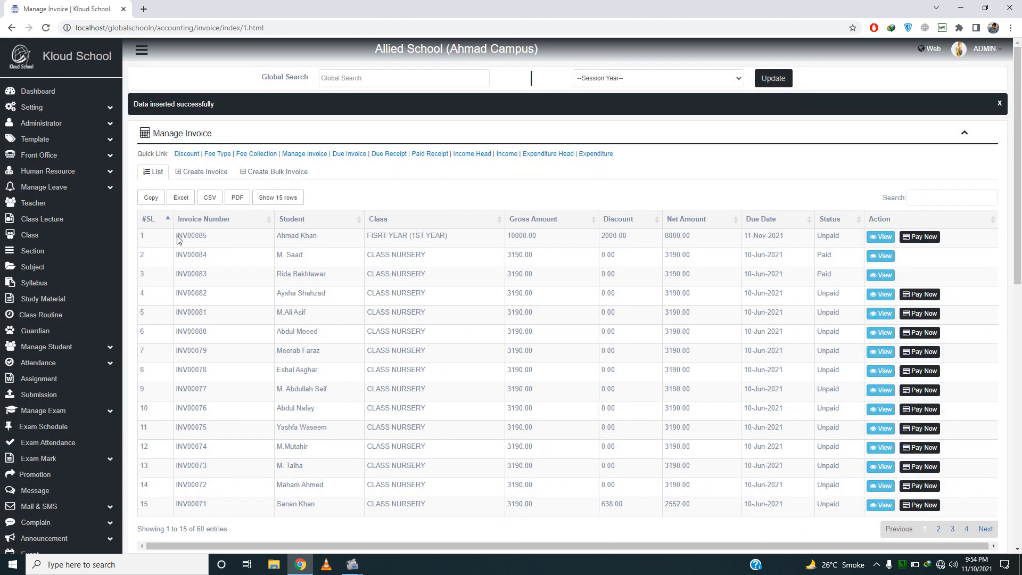
- View the new first-year invoice and check its print preview without saving it
click(885, 240)
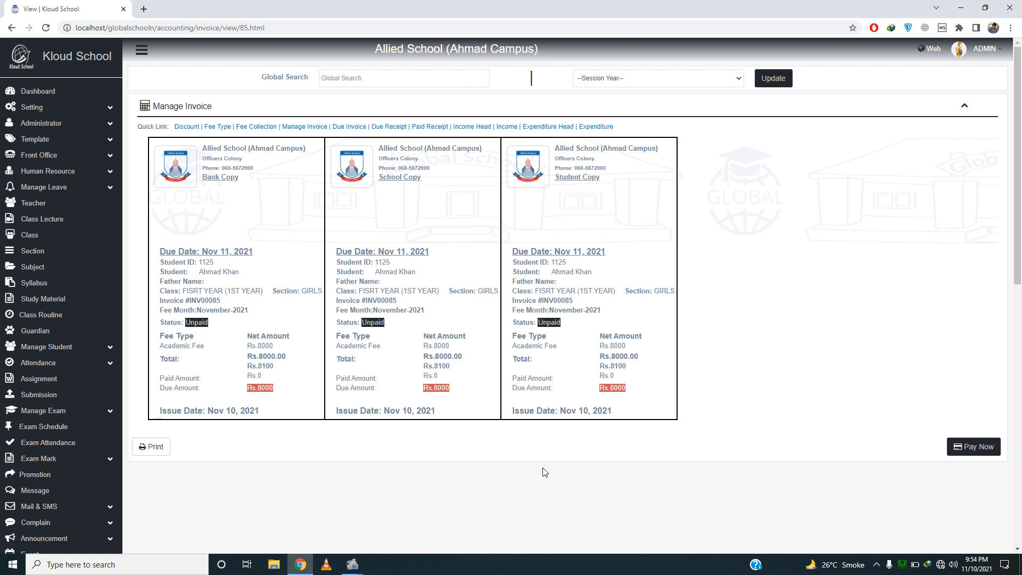
click(154, 449)
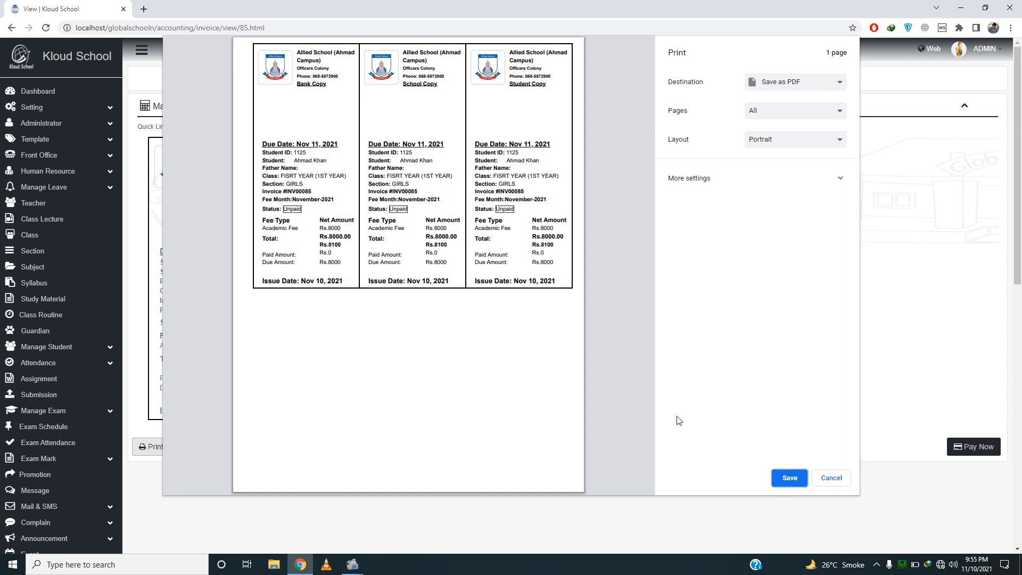
click(833, 478)
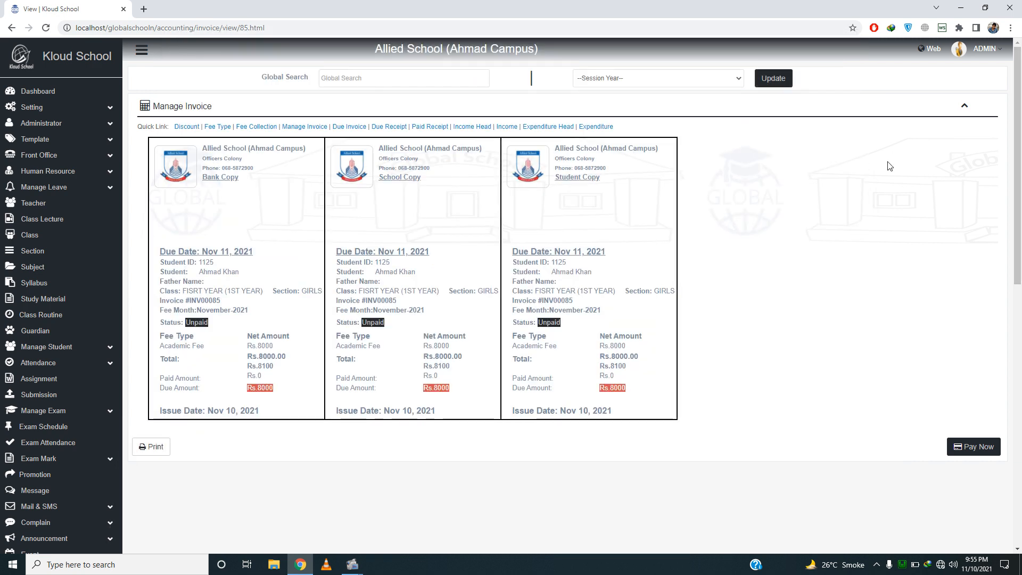
- Open the payment form for the unpaid first-year invoice from the invoice list and set Apply Fine to Yes
click(265, 128)
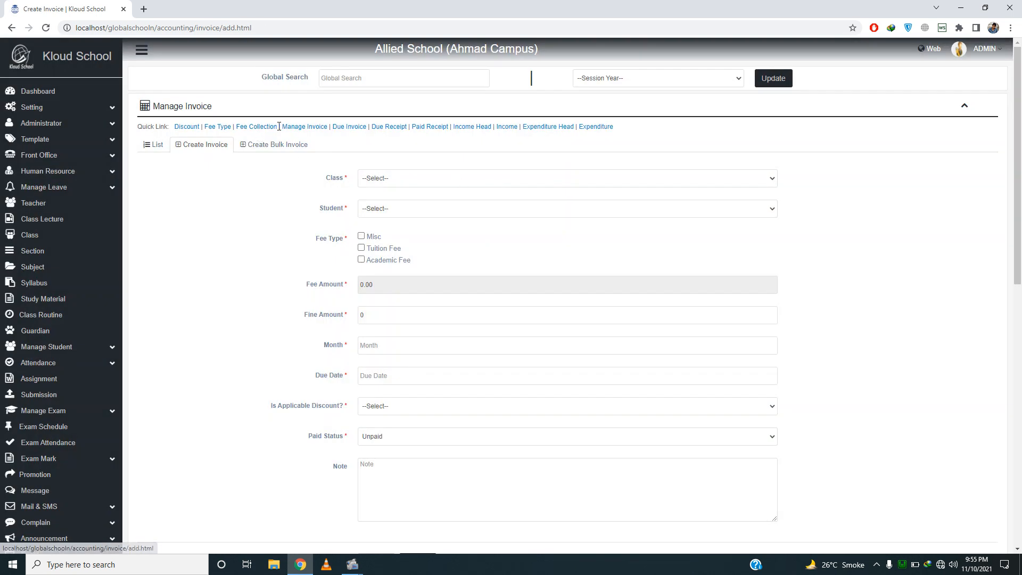
click(306, 128)
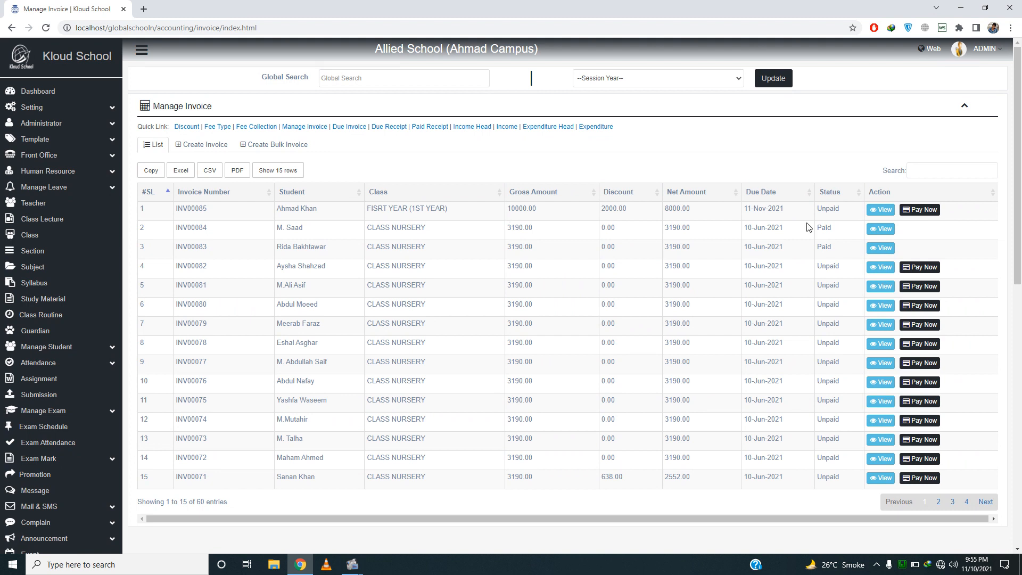
click(919, 210)
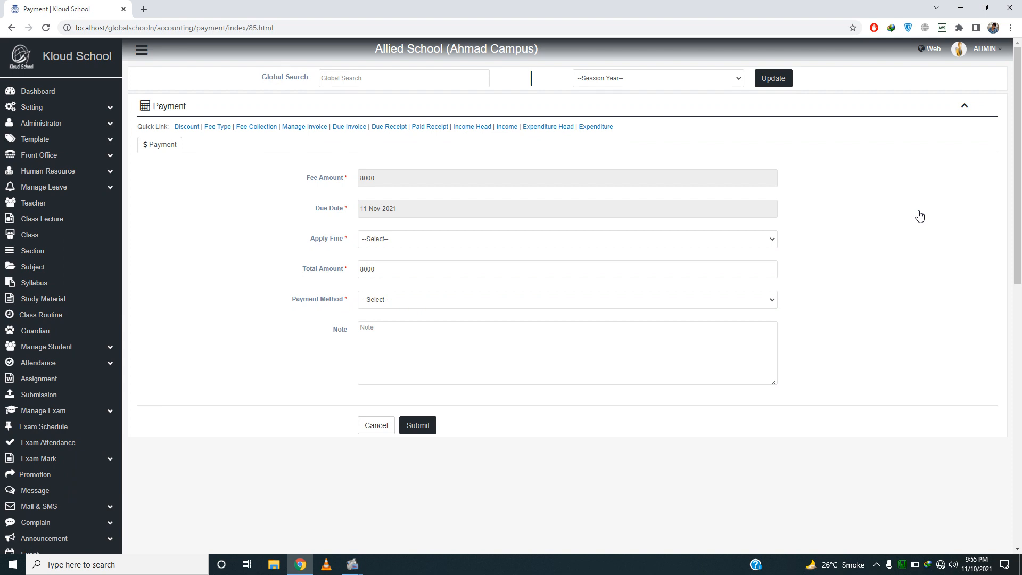
click(754, 243)
key(Down)
key(Return)
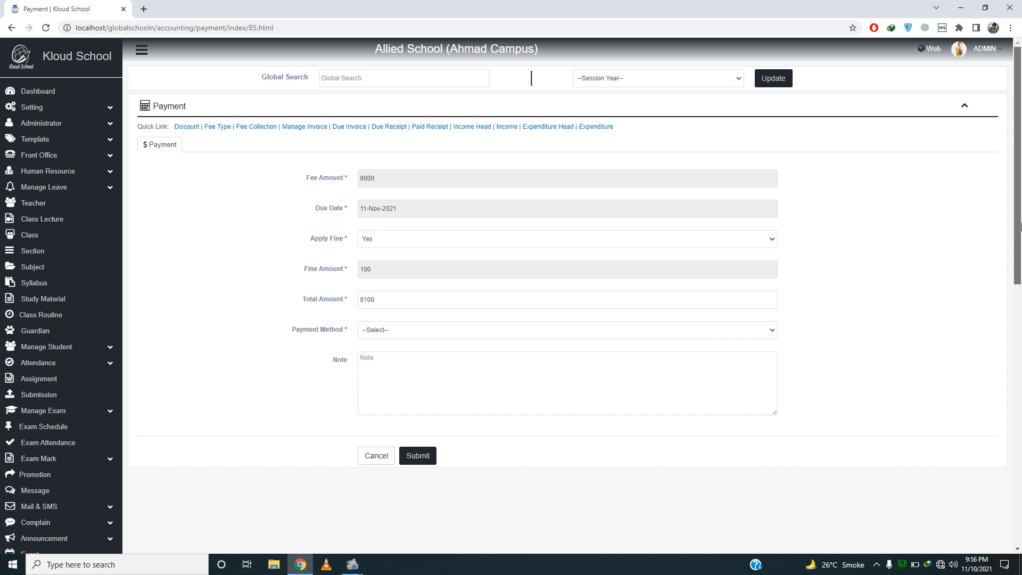
- Set the payment method to Cash, add the note "1st Year Tution Fee", and submit the payment
scroll(1019, 231, down, 1)
scroll(1019, 231, down, 2)
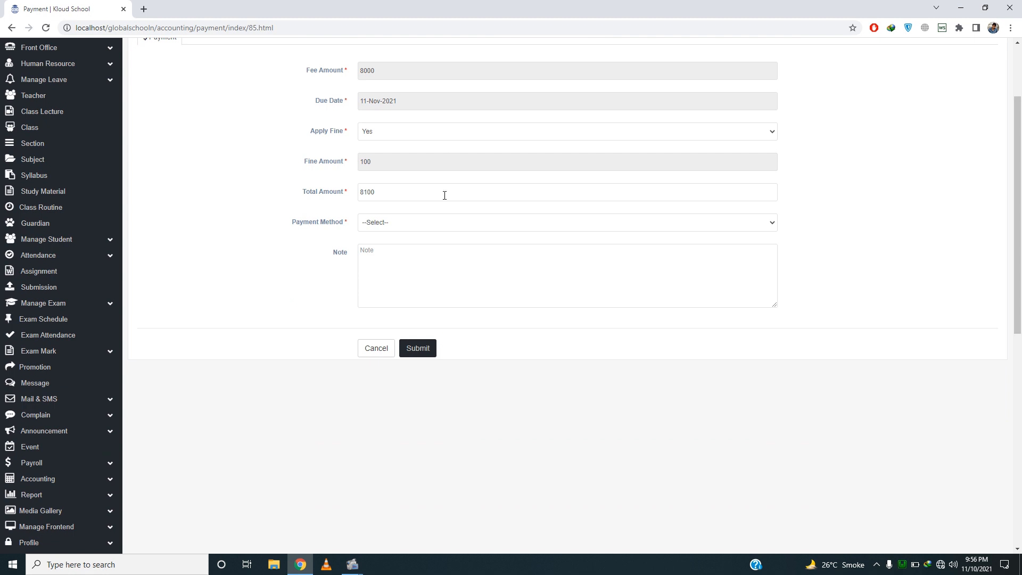
click(420, 227)
key(Down)
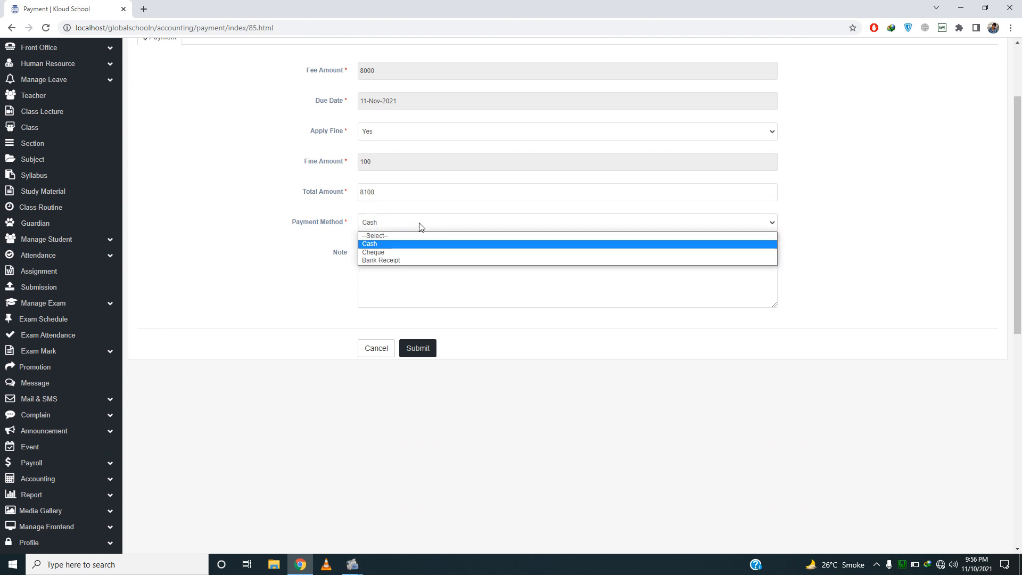
key(Return)
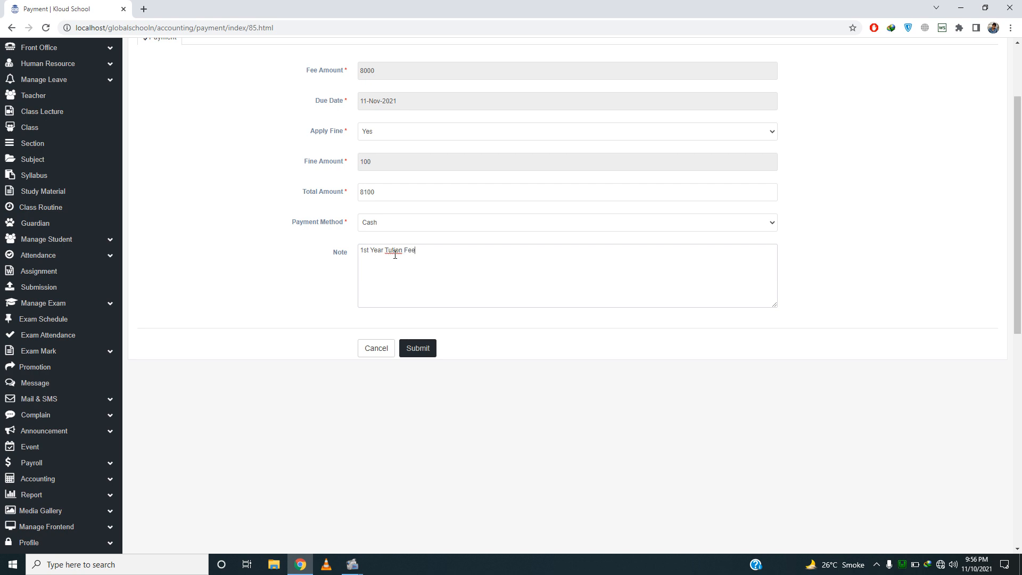
click(420, 351)
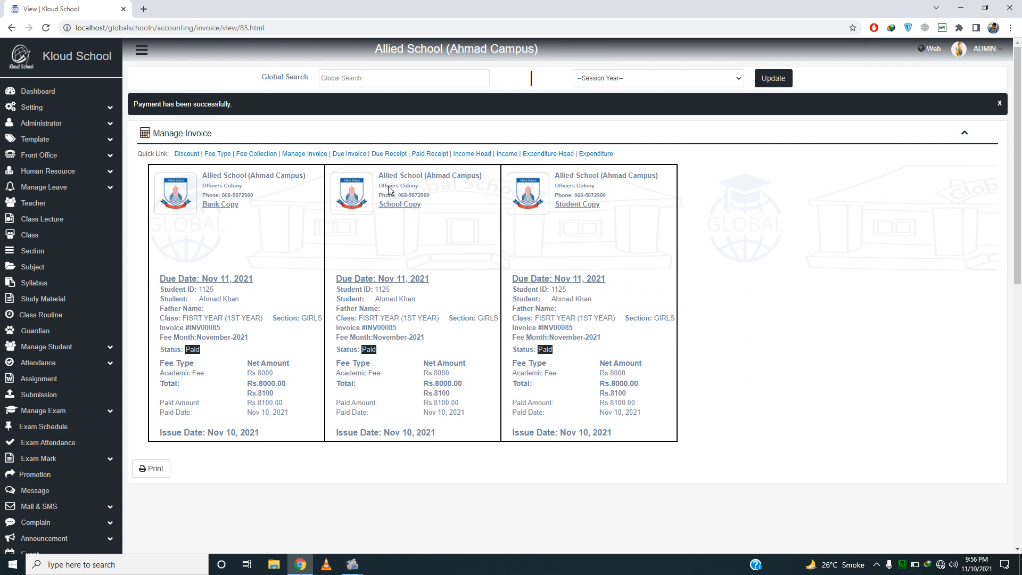
- Return to the invoice list and view the first-year student's paid invoice
click(305, 154)
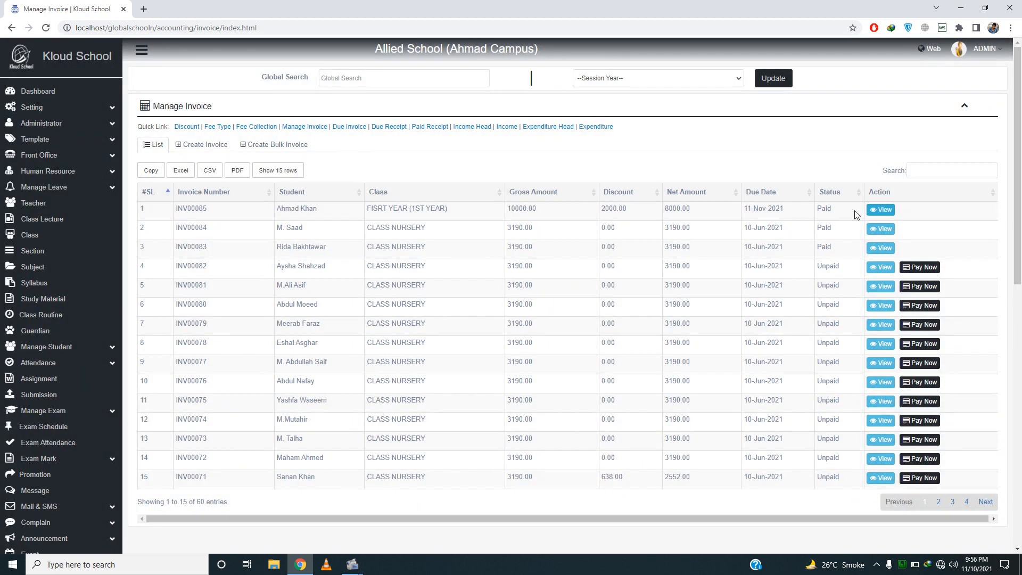
click(884, 210)
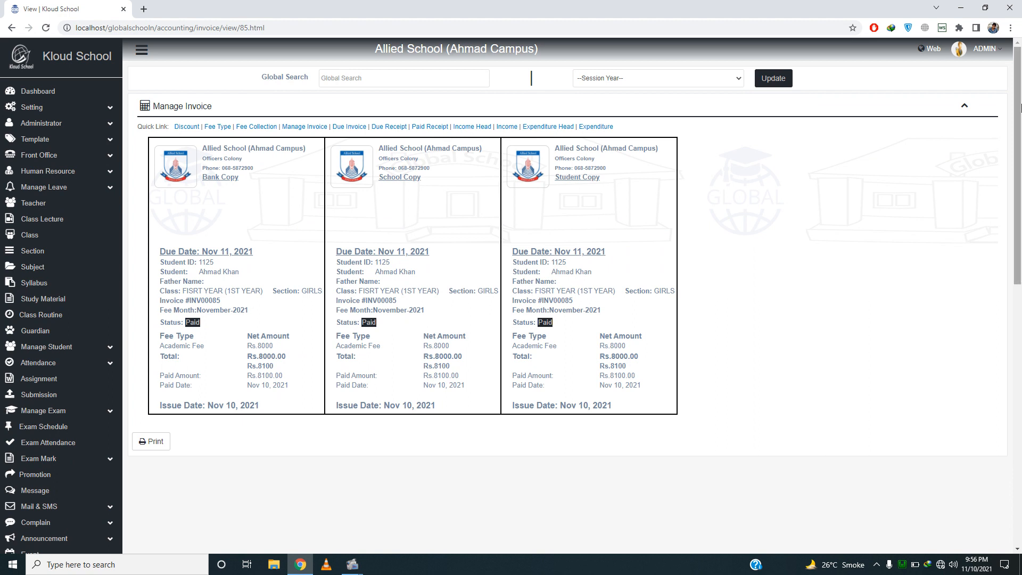
- Open the Income Report and set its academic year to January 2021 - December 2021
drag(1020, 108, 1020, 285)
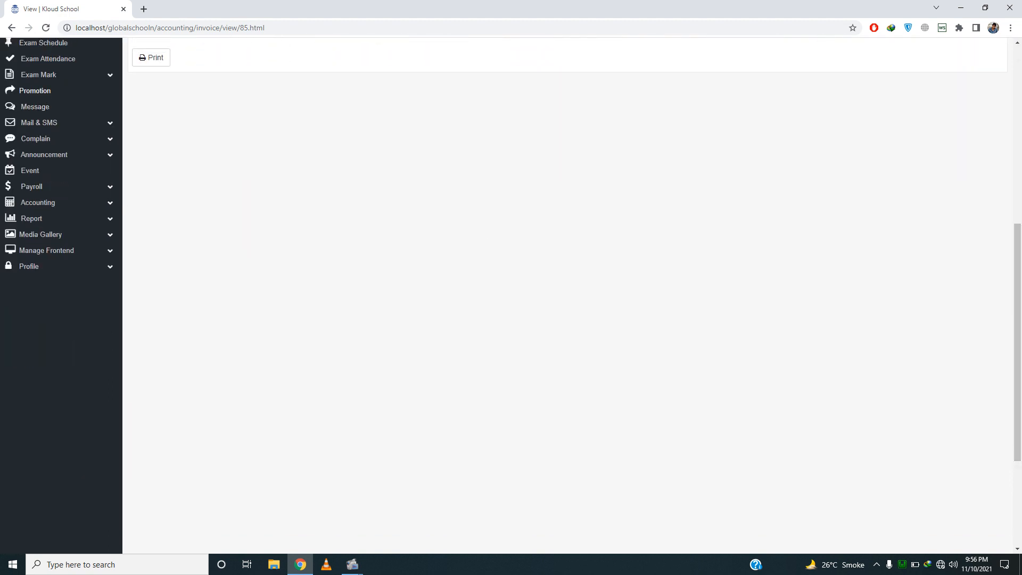
click(112, 223)
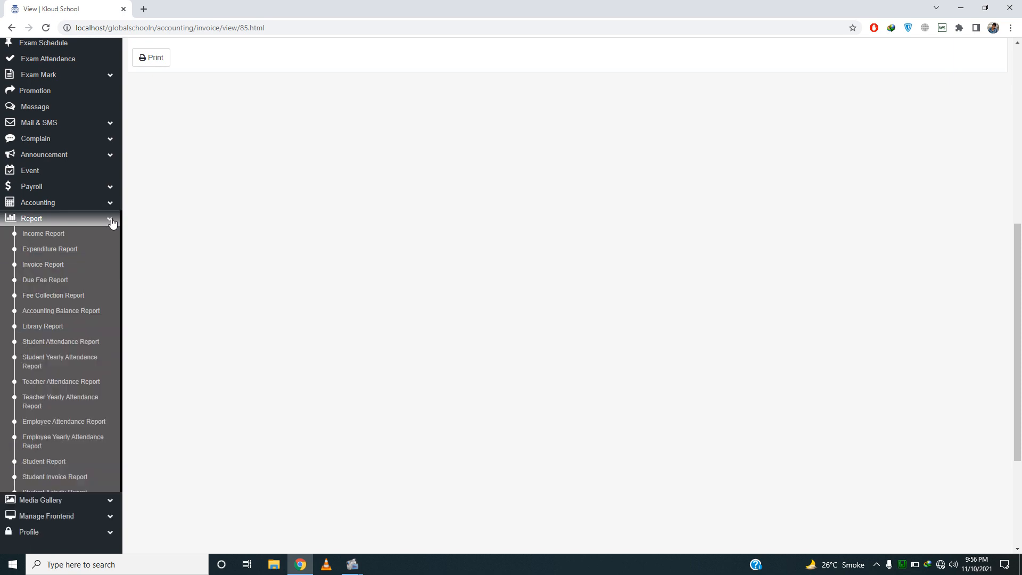
click(56, 239)
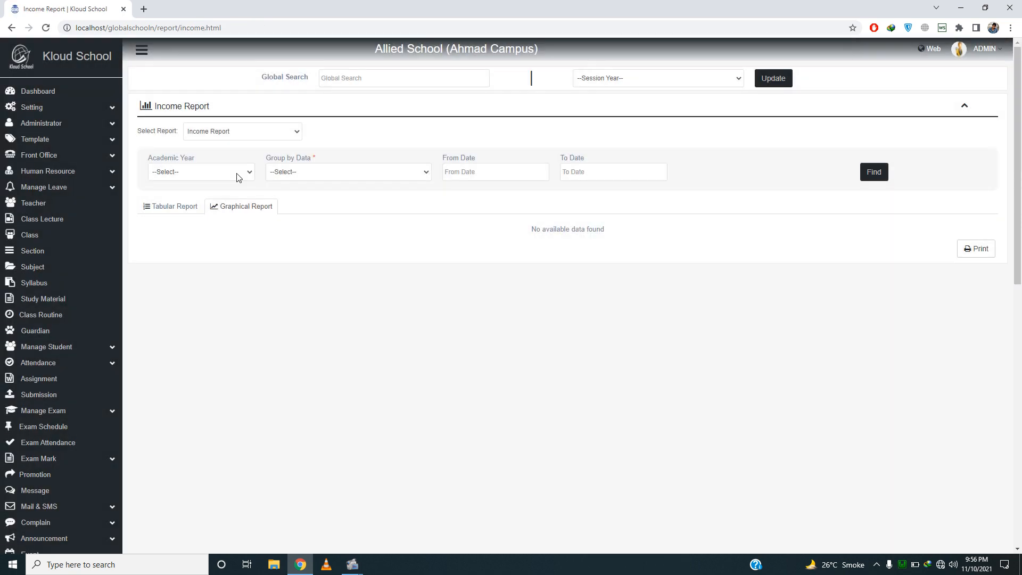
click(216, 171)
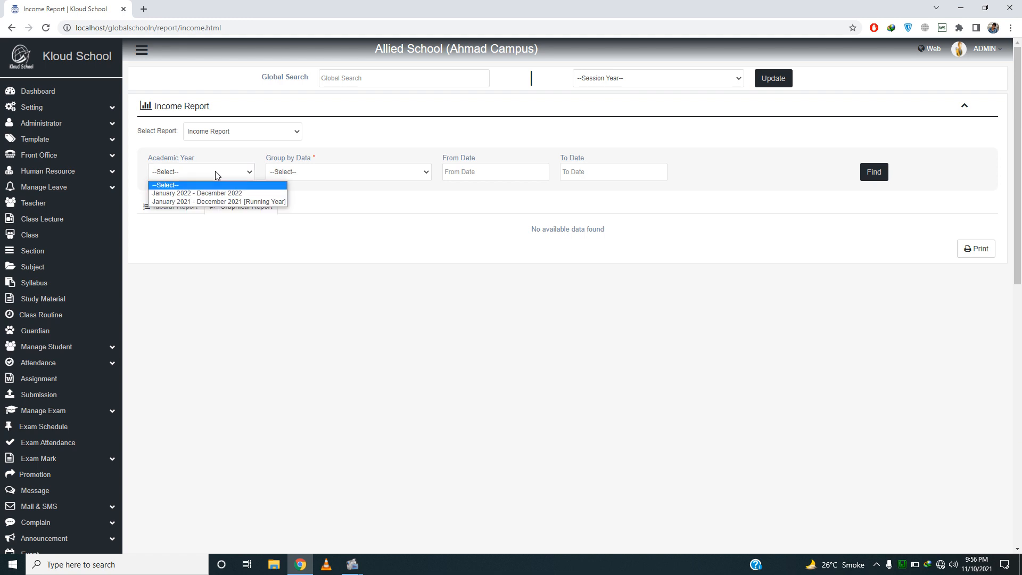
key(Down)
key(Down)
key(Return)
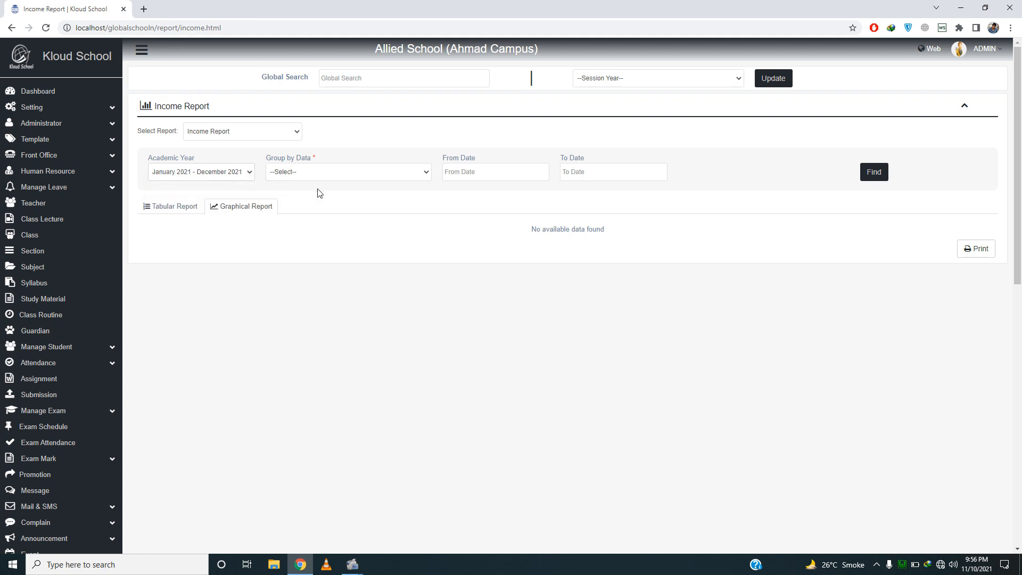
- Generate the Income Report for the chosen academic year, grouped by Income Method
click(319, 171)
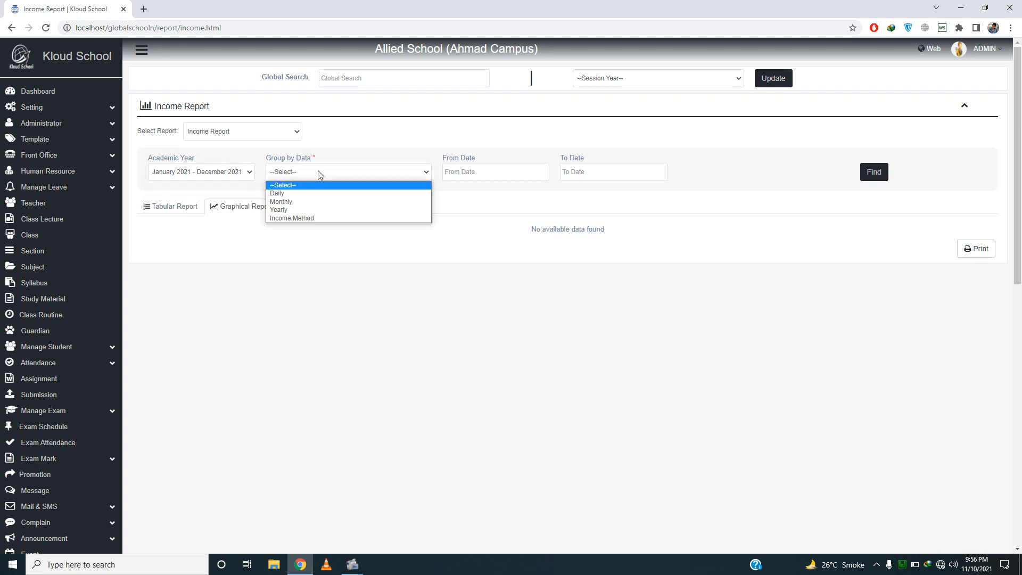
key(Down)
key(Down)
key(Down)
key(Down)
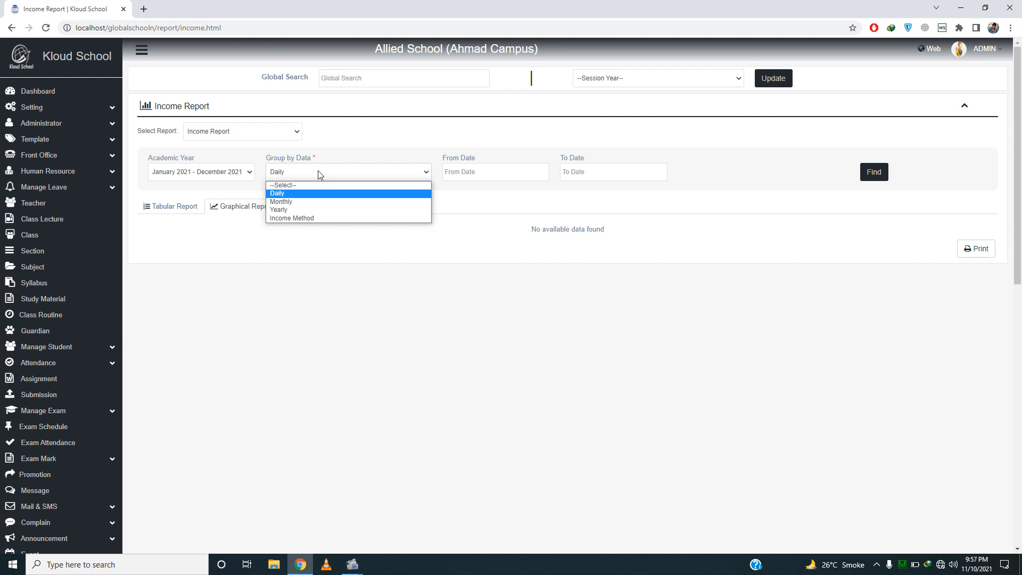
key(Return)
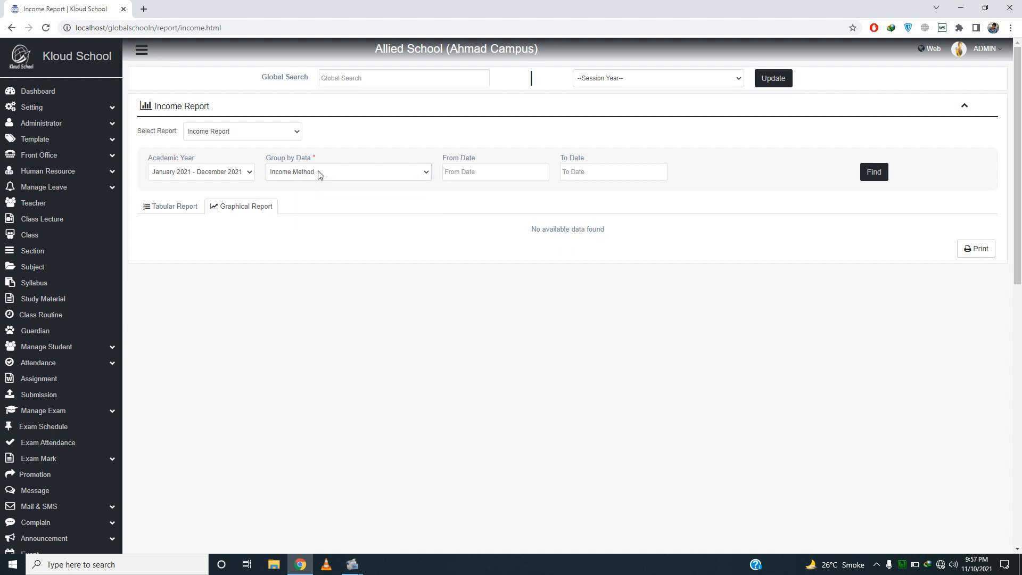
click(881, 176)
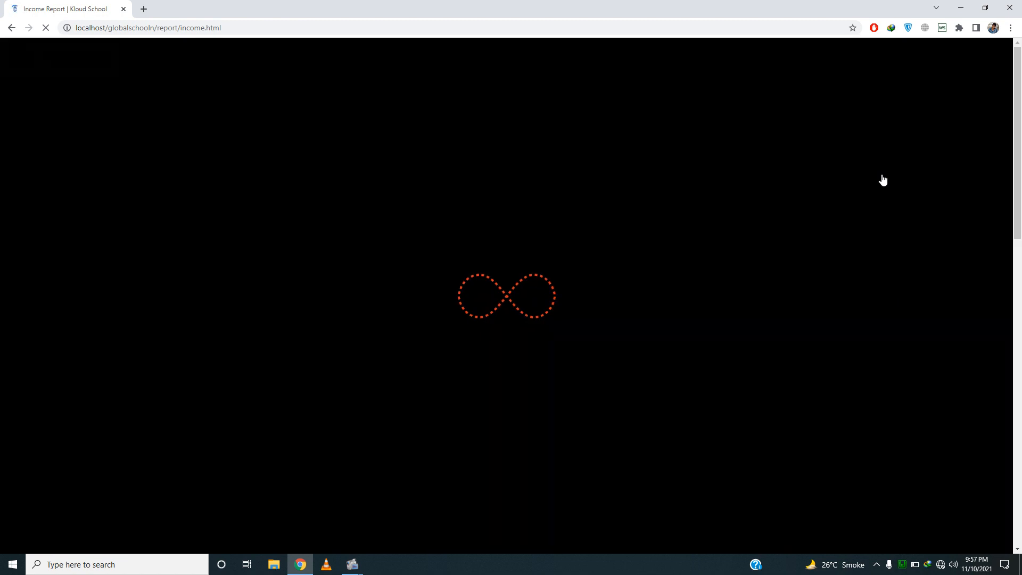
- Examine the cash income amount in the graphical report and in the tabular report
drag(1018, 157, 1021, 302)
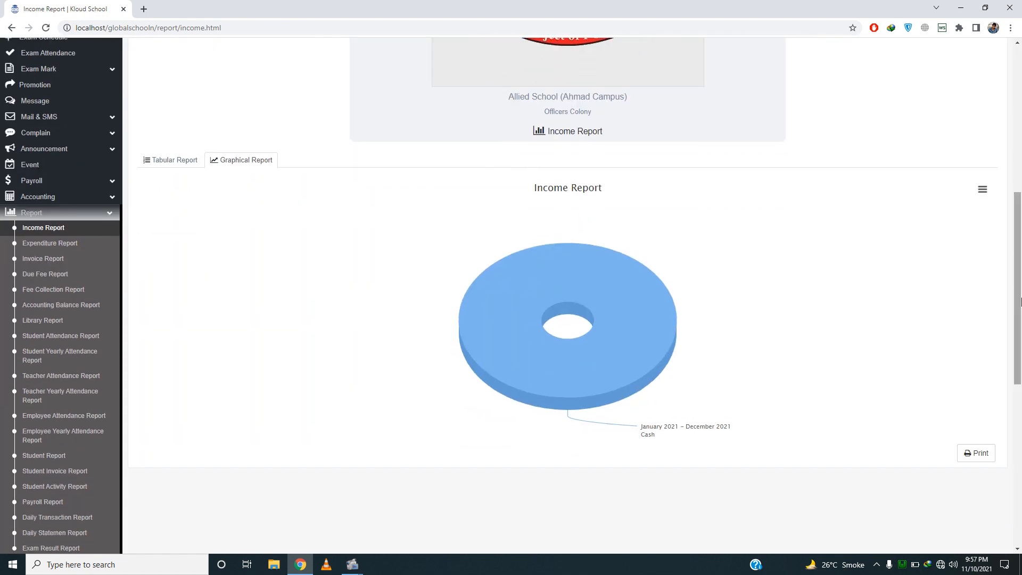
mouse_move(538, 298)
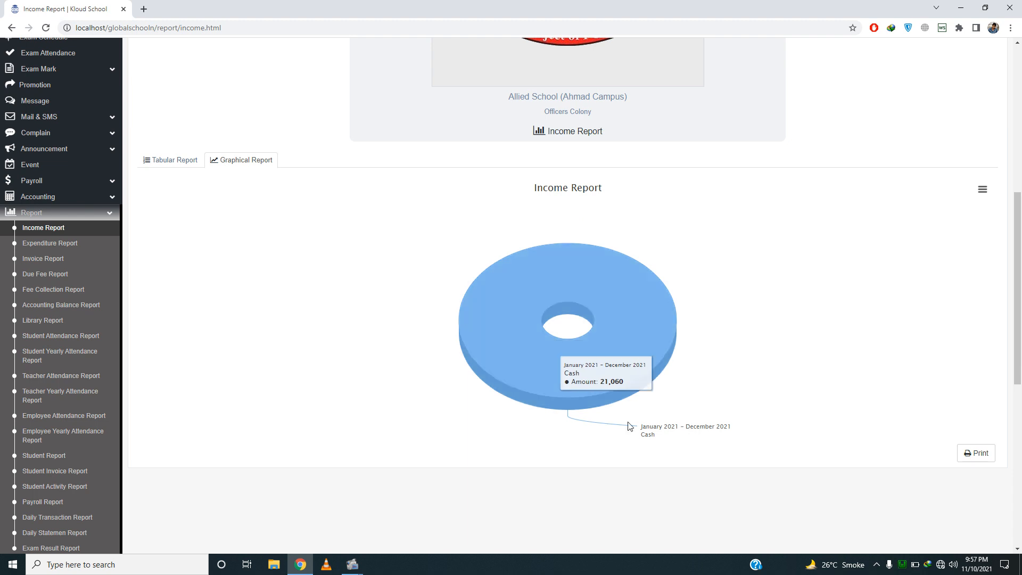
drag(1021, 323, 1018, 292)
click(162, 247)
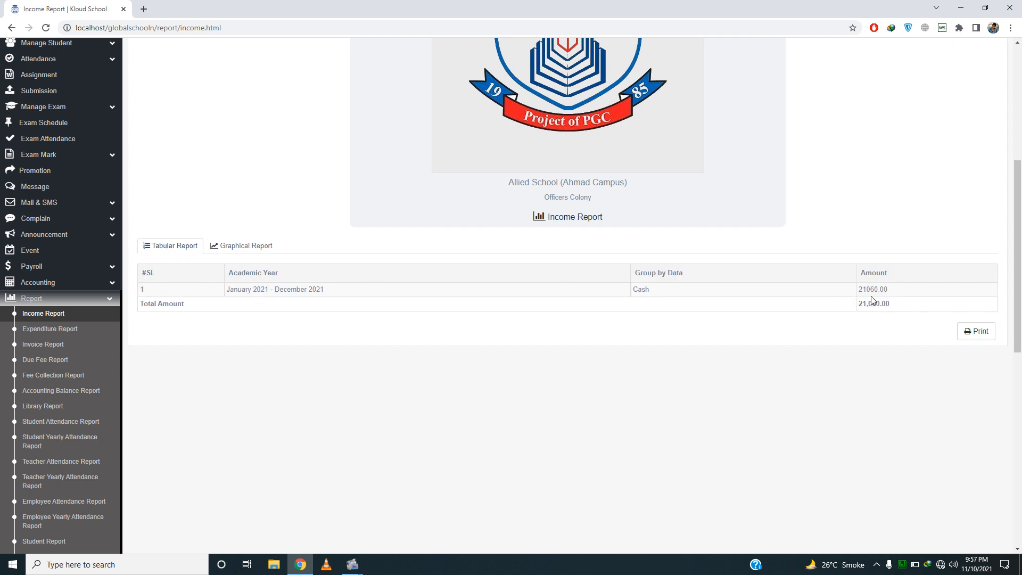
- Regenerate the Income Report grouped by Daily and view its results as a table
drag(1016, 286, 999, 101)
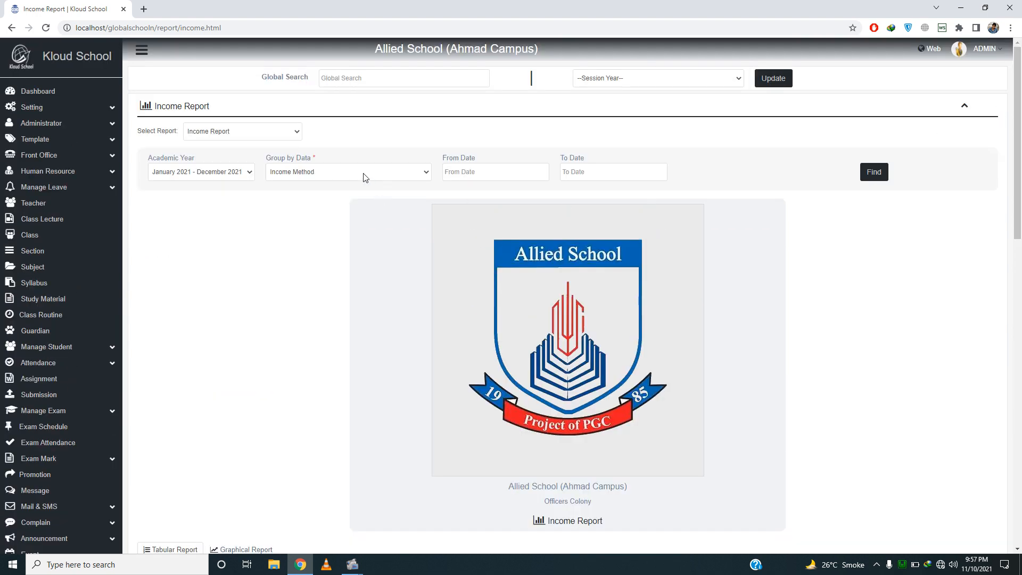
scroll(692, 213, down, 1)
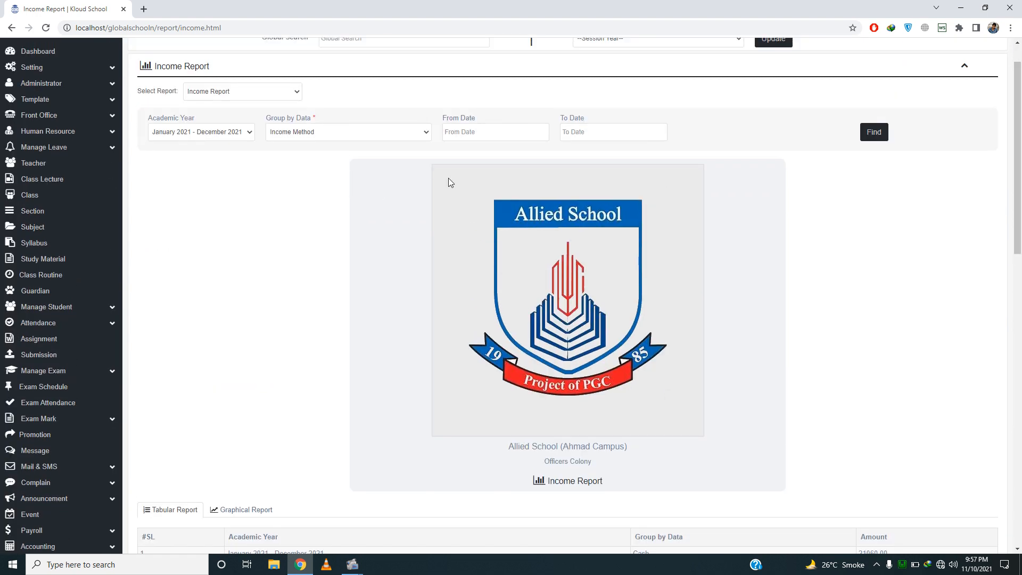
click(381, 135)
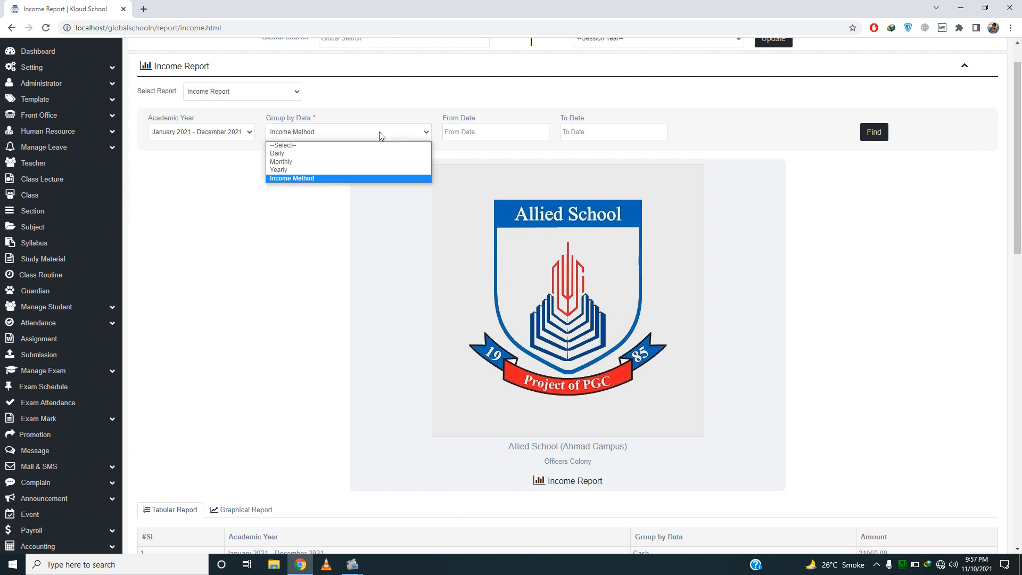
click(309, 154)
click(885, 135)
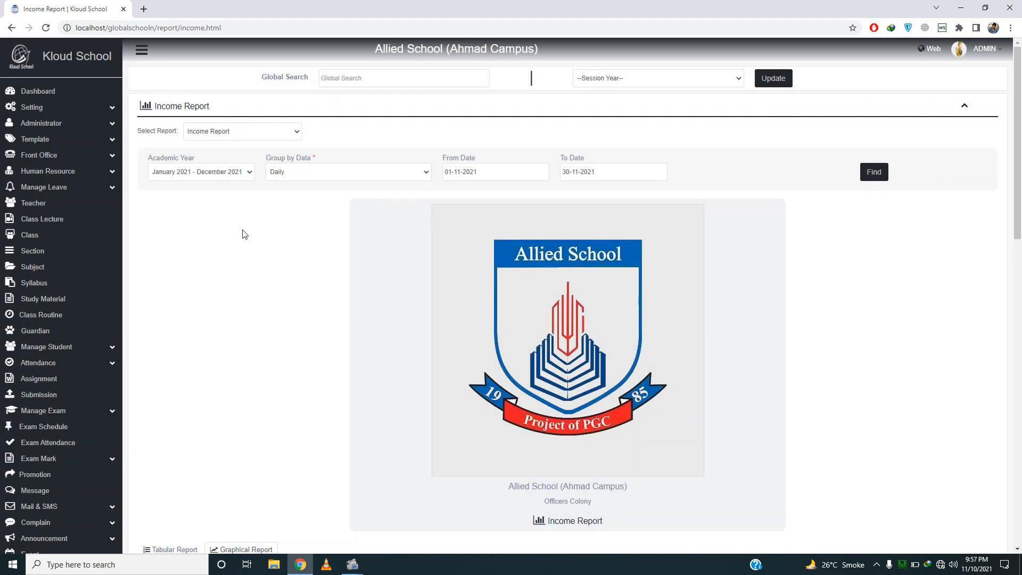
scroll(242, 247, down, 1)
scroll(242, 248, down, 6)
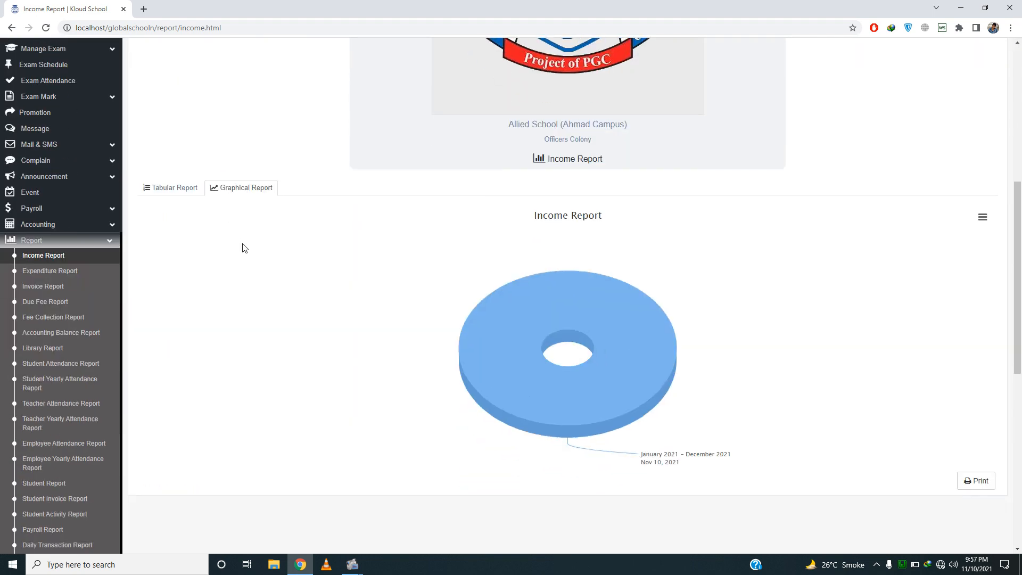
click(185, 190)
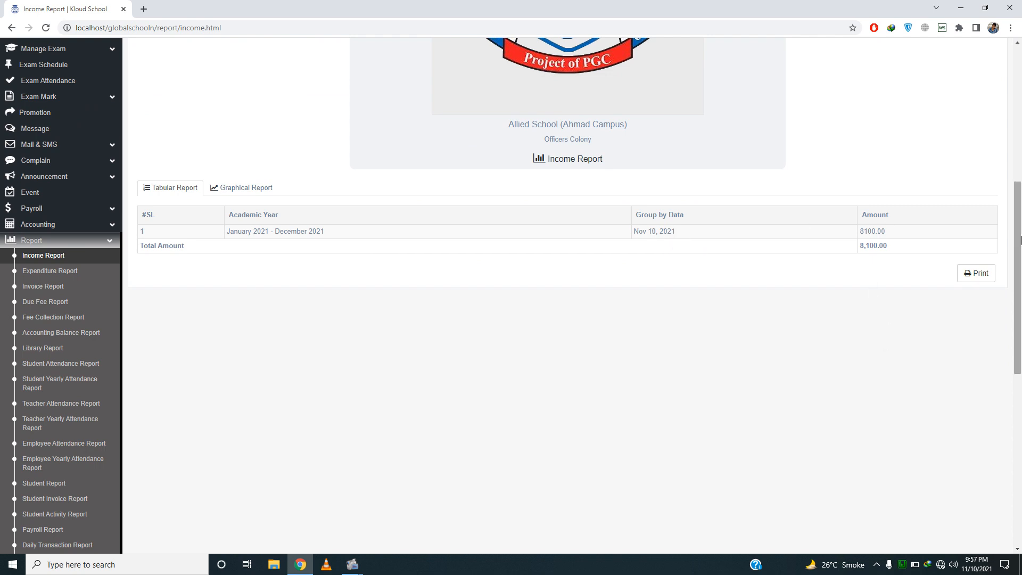
drag(1014, 239, 1013, 104)
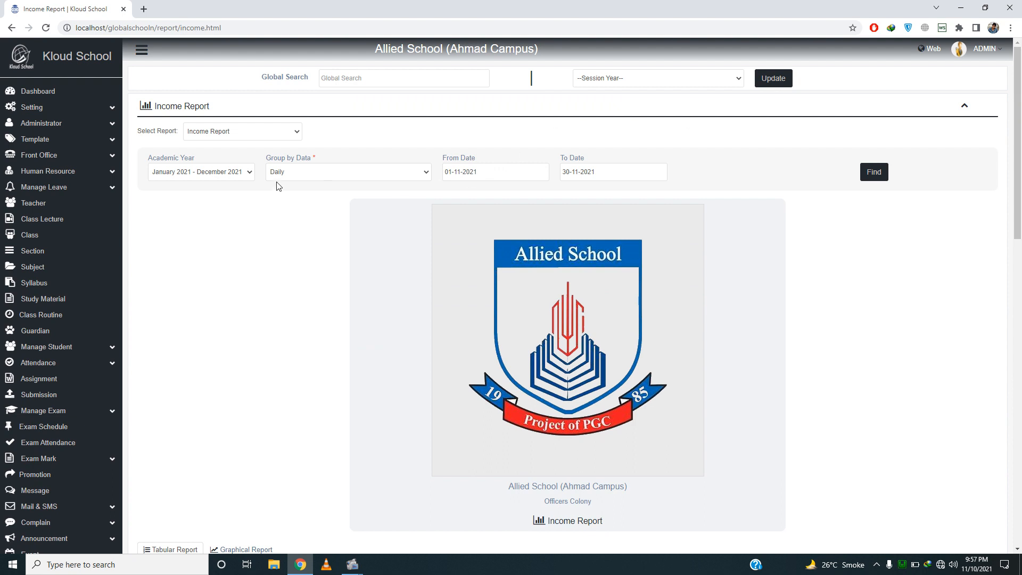
click(314, 172)
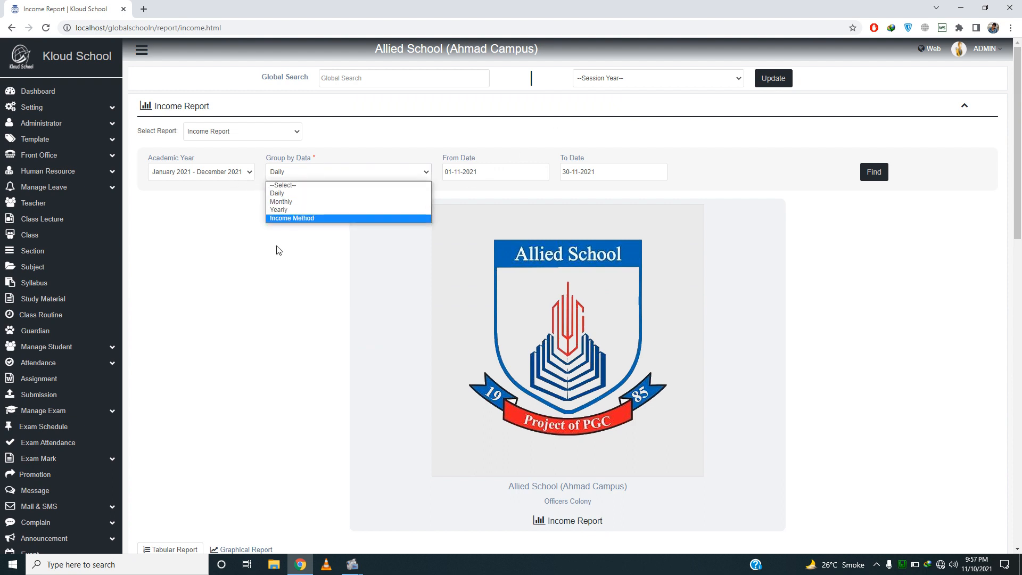
- View the Invoice Report page and the Due Fee Report page
scroll(978, 200, down, 8)
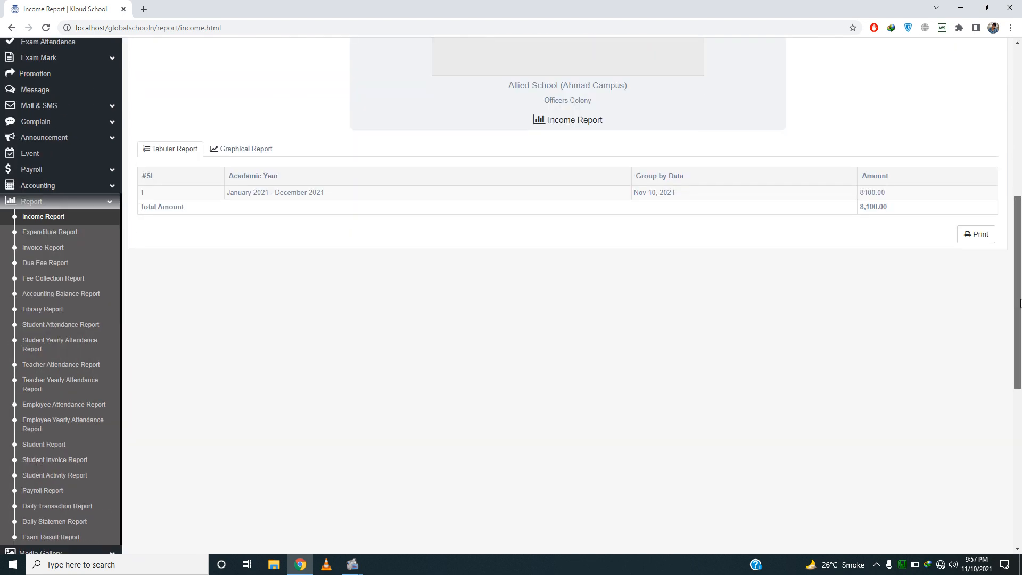
click(27, 250)
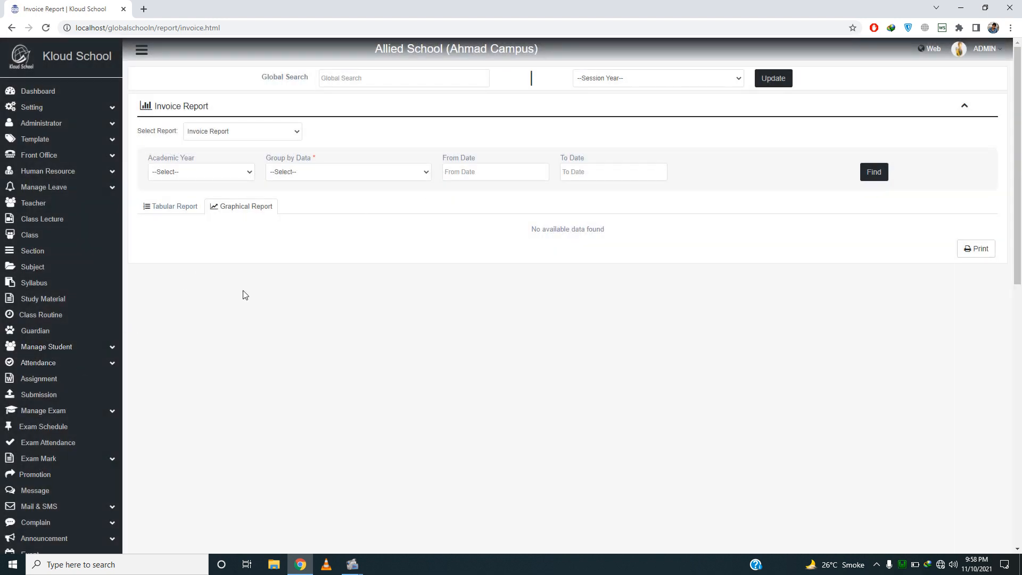
scroll(244, 295, down, 8)
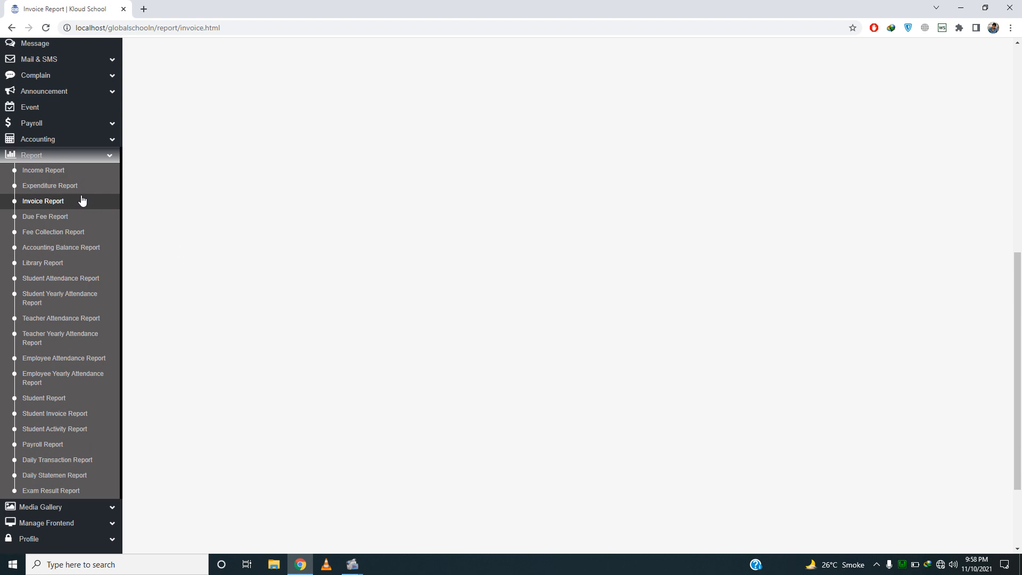
click(56, 219)
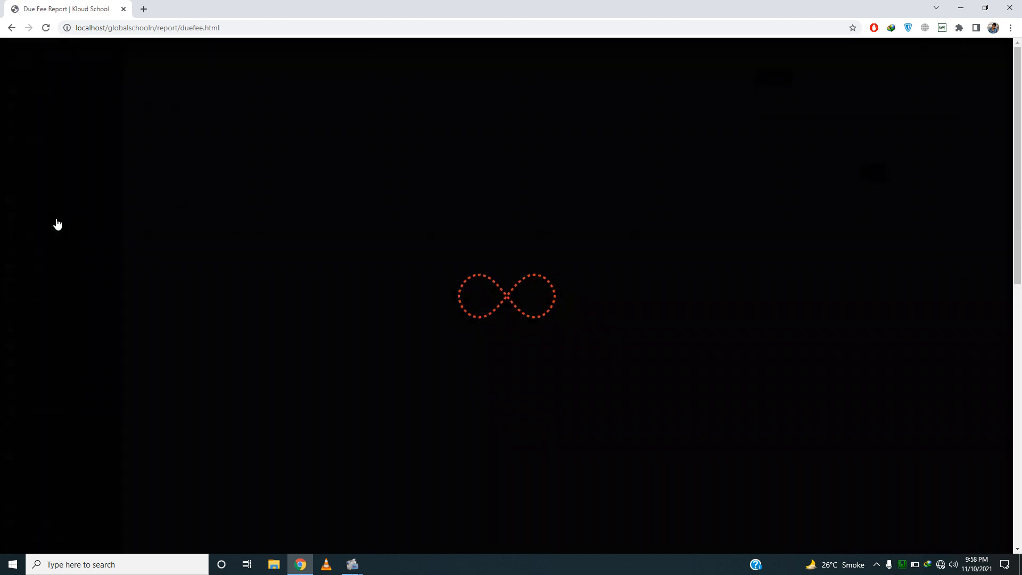
- Generate the Fee Collection Report for academic year January 2021 - December 2021 and review the listed student payments
scroll(57, 224, down, 3)
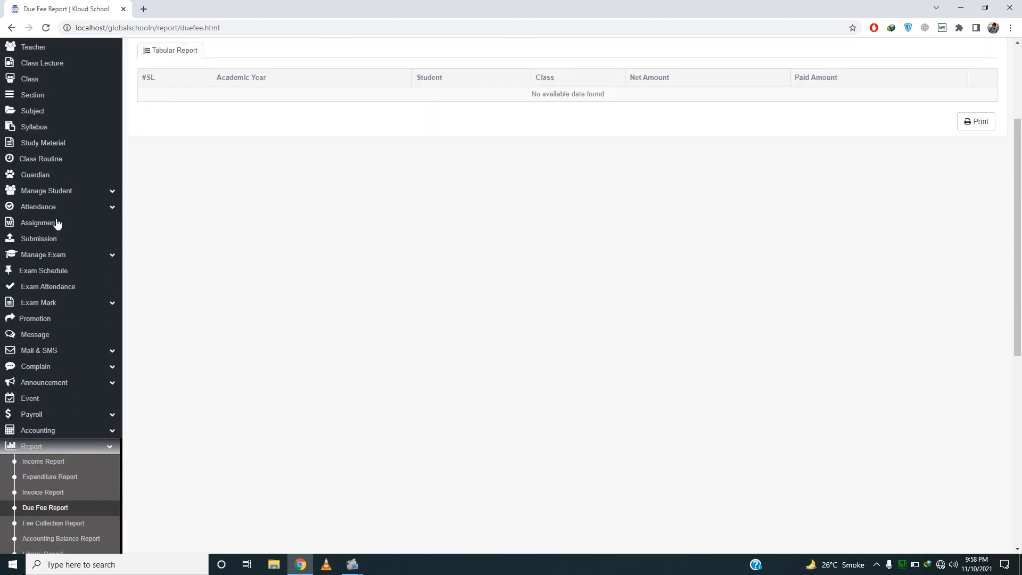
scroll(57, 224, down, 4)
click(75, 318)
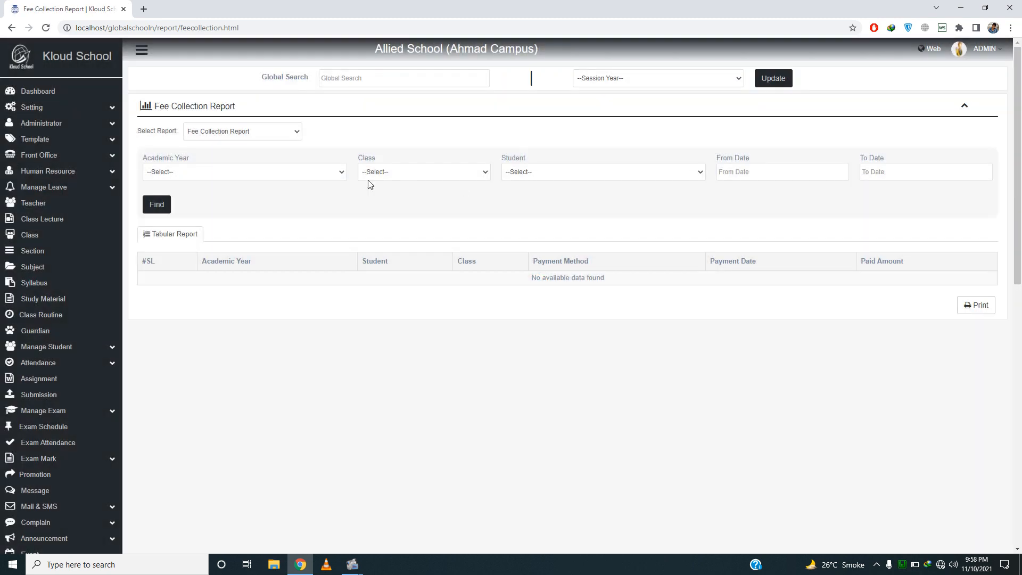
click(269, 169)
key(Down)
key(Down)
key(Return)
click(159, 204)
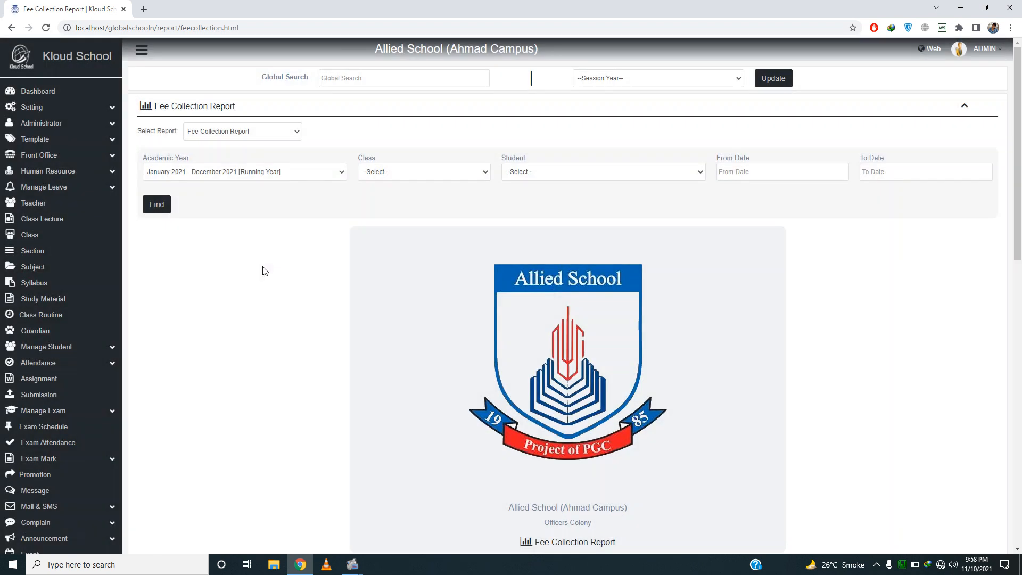
scroll(263, 270, down, 1)
scroll(263, 270, down, 6)
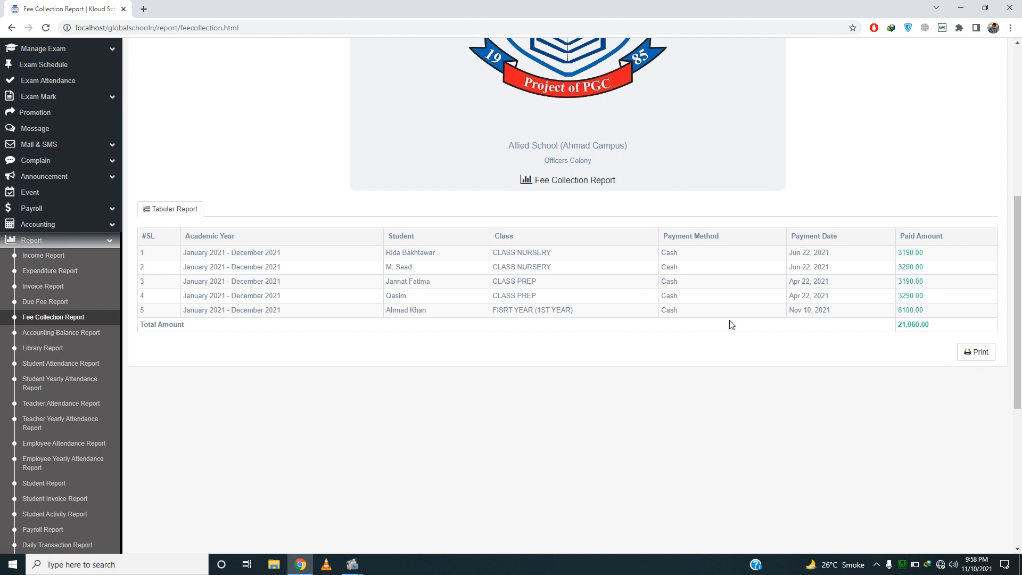
- Generate the Accounting Balance Report for academic year January 2021 - December 2021, grouped by Daily
click(70, 334)
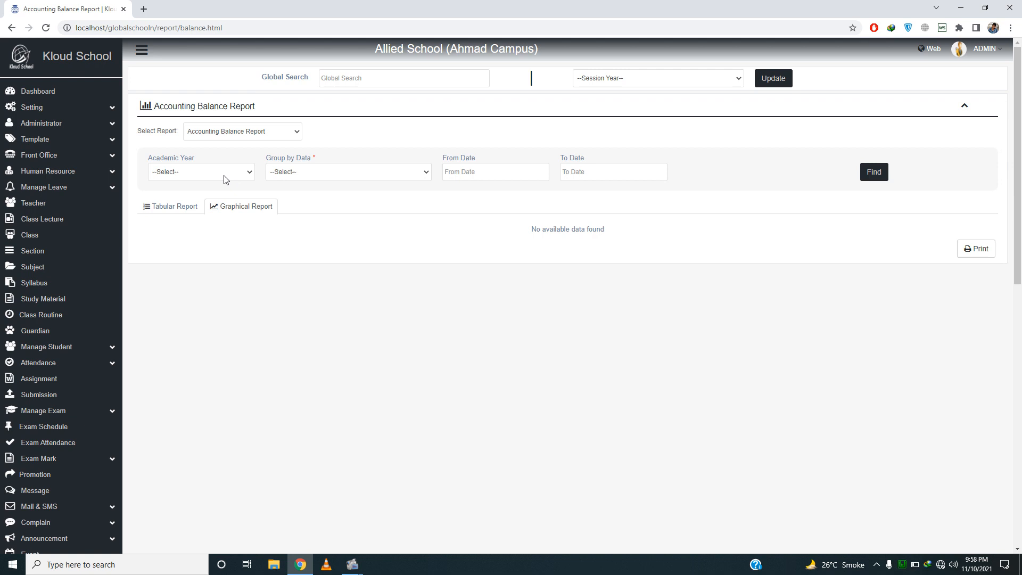
click(224, 176)
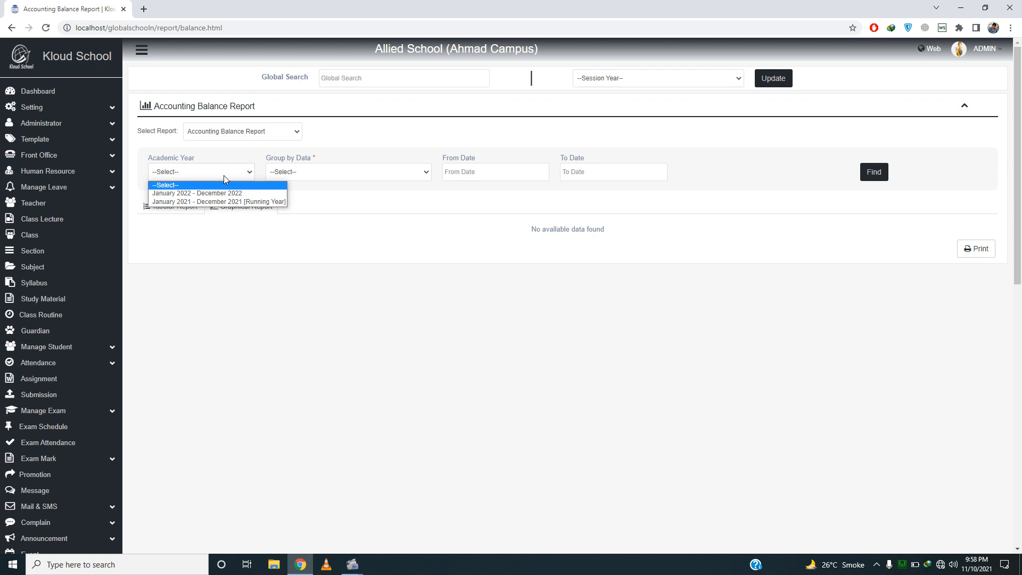
key(Down)
key(Down)
key(Return)
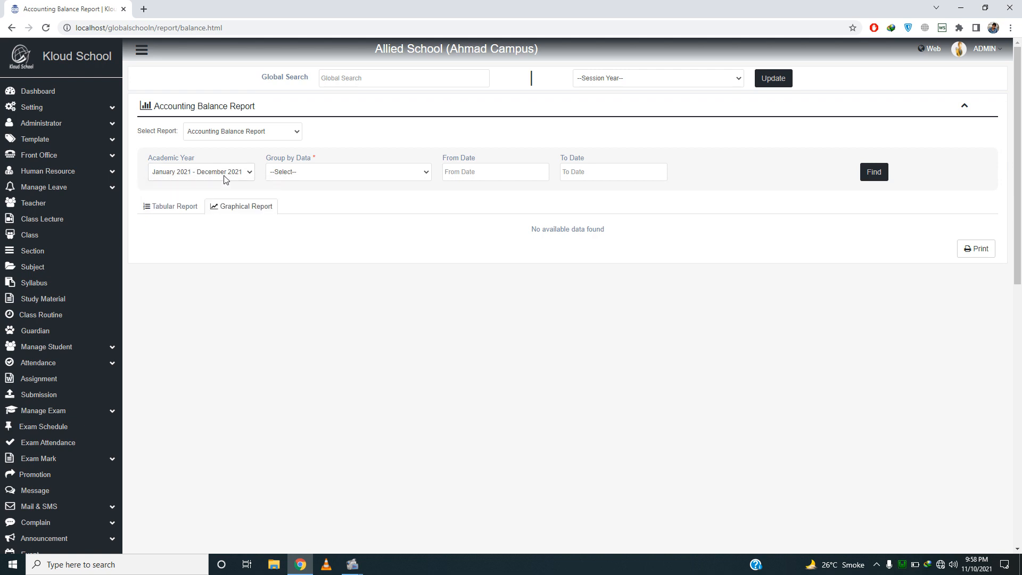
click(286, 175)
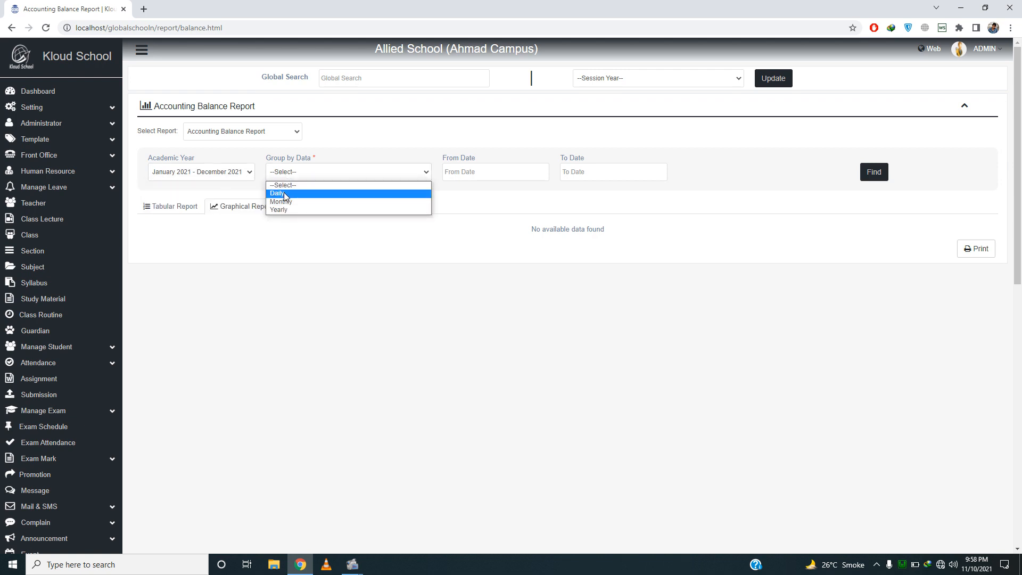
click(282, 193)
click(874, 177)
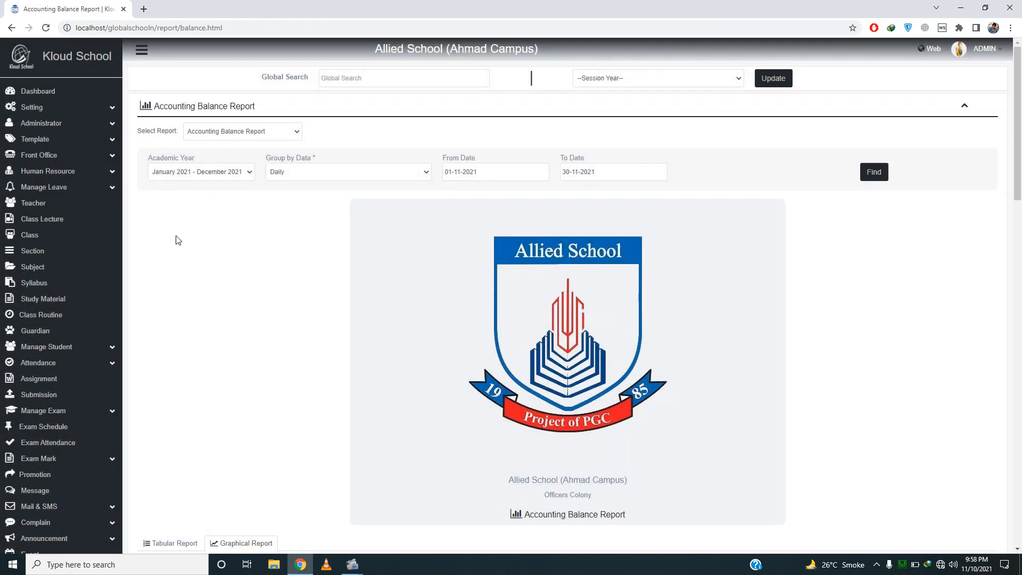
- Examine the daily income, expenditure and balance figures in the Accounting Balance Report's tabular view
scroll(177, 239, down, 5)
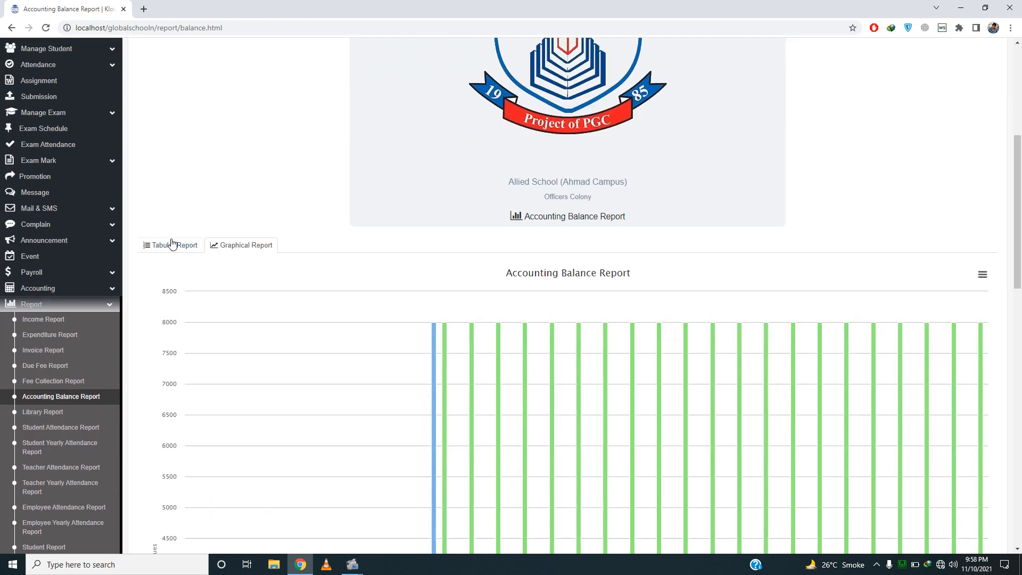
click(170, 250)
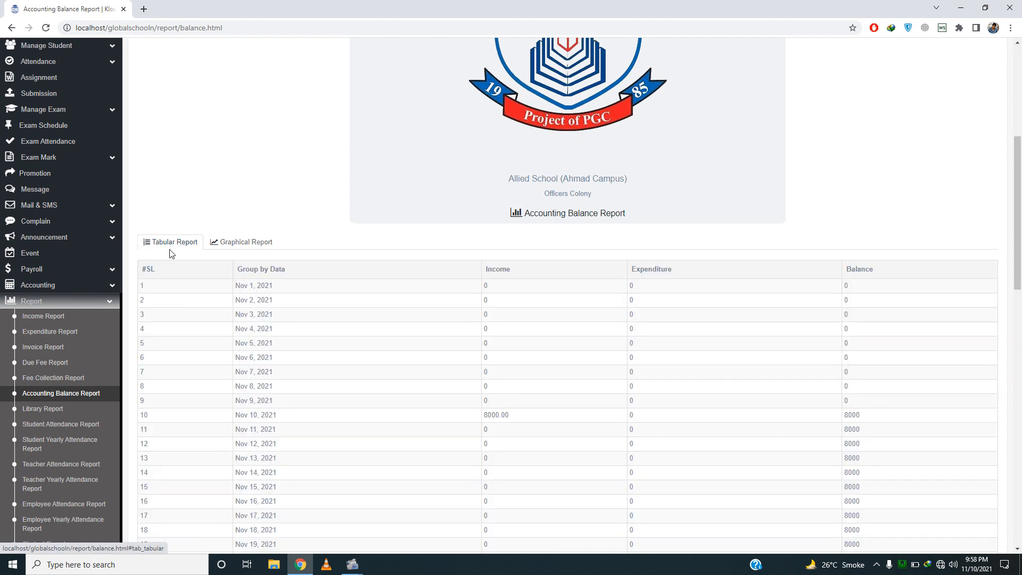
scroll(170, 253, down, 1)
scroll(176, 251, down, 2)
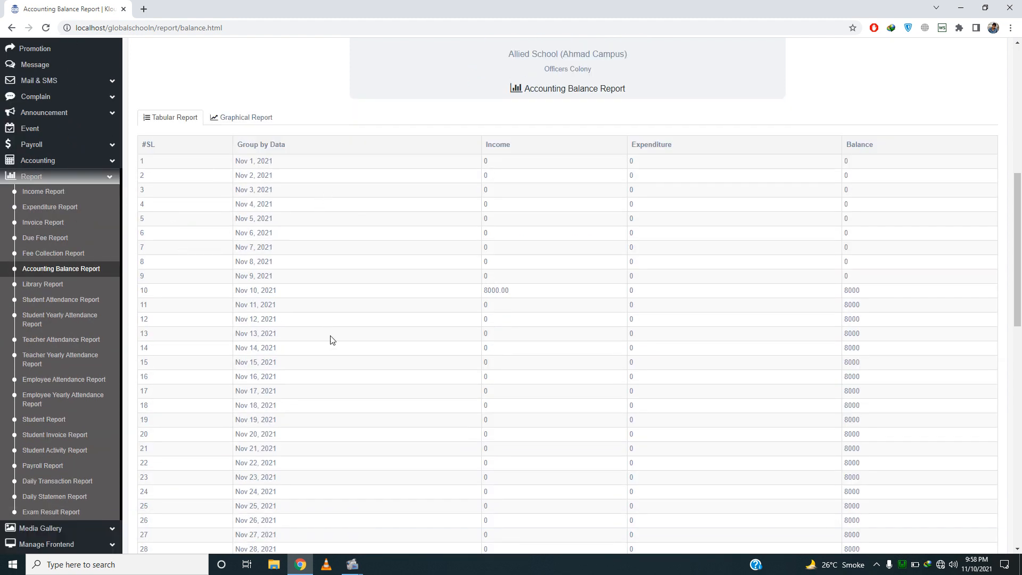
scroll(804, 324, down, 5)
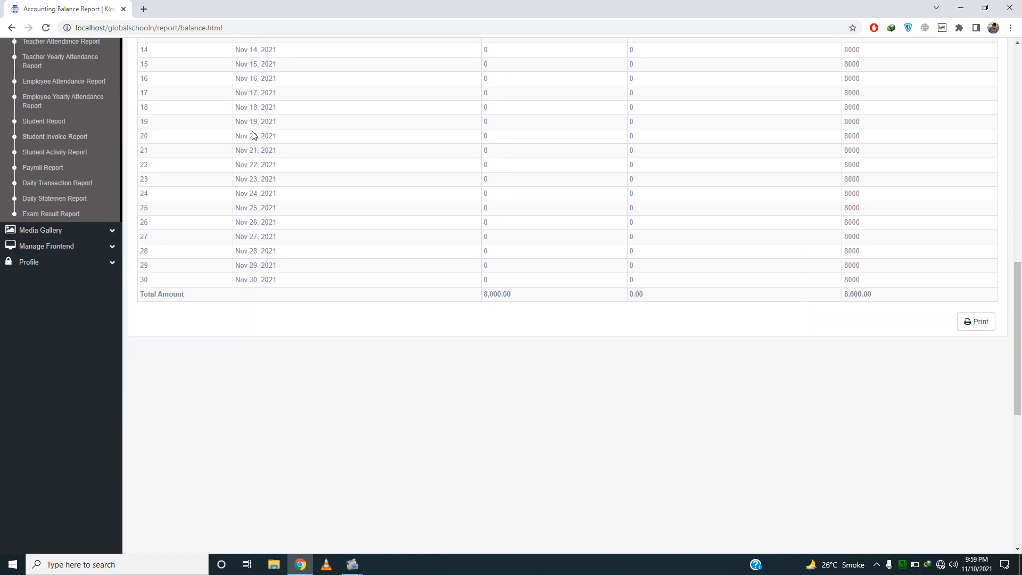
- Open the Daily Statement Report and generate it without a date range
scroll(253, 136, up, 2)
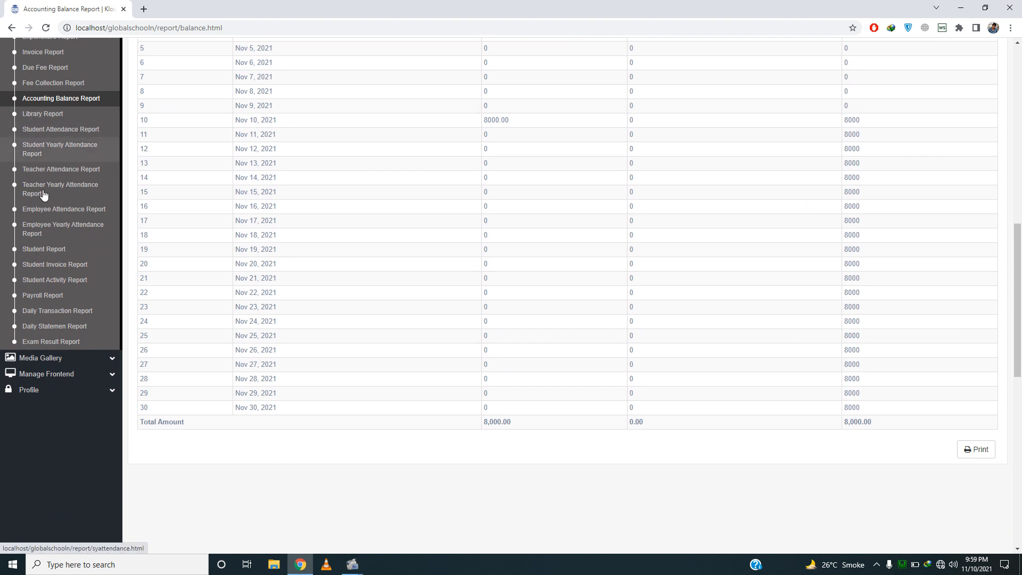
click(64, 330)
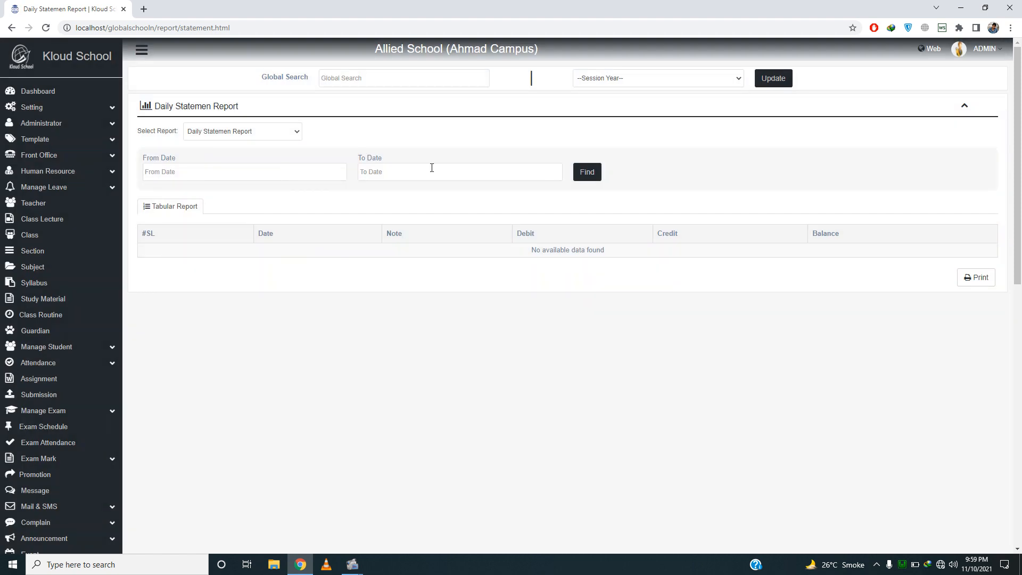
click(589, 170)
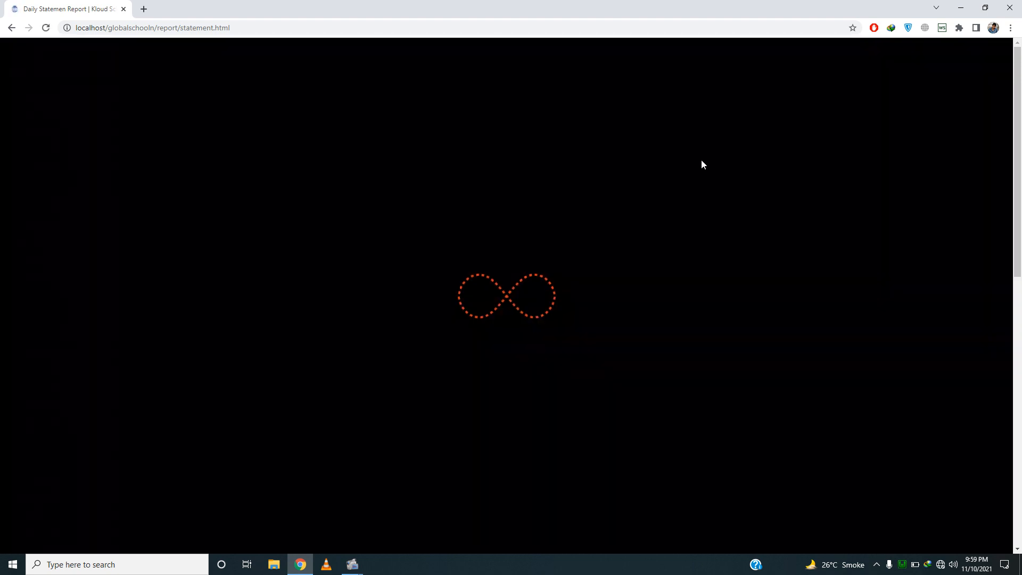
- Examine the debit, credit and balance entries in the Daily Statement Report's tabular view
scroll(700, 159, down, 6)
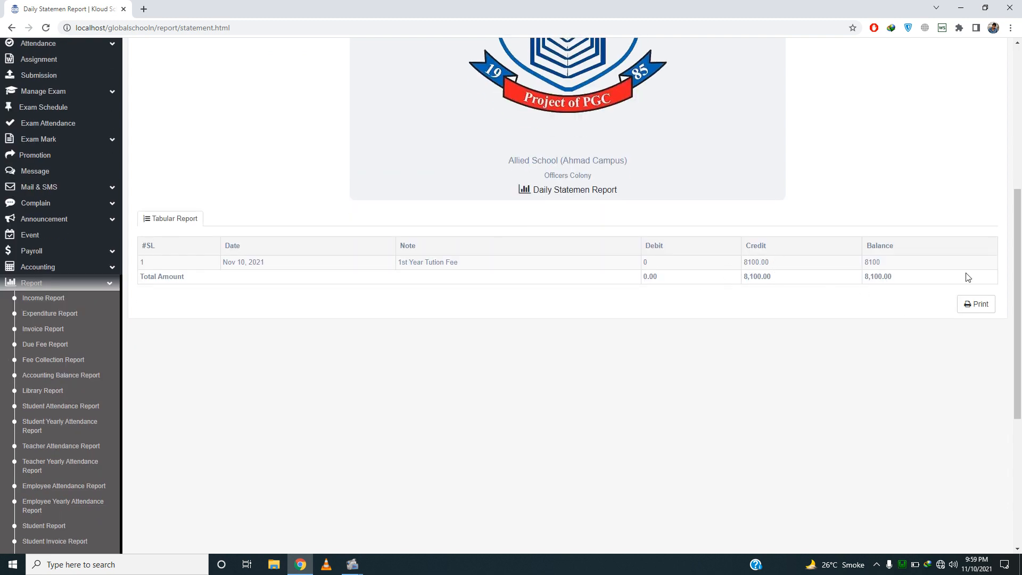
scroll(80, 425, down, 2)
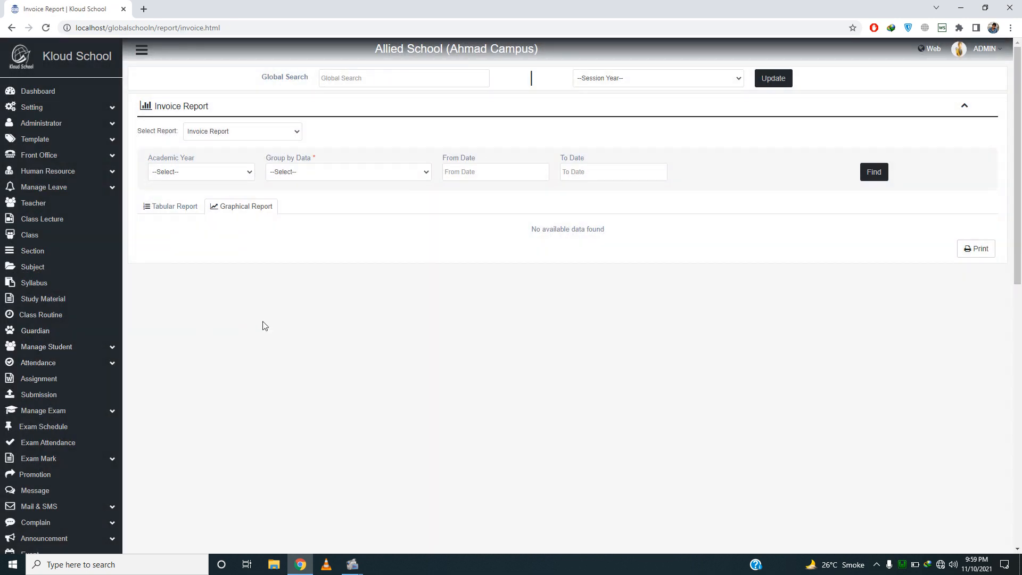
- Open the Income Report page, then return to the Invoice Report page
scroll(263, 324, down, 5)
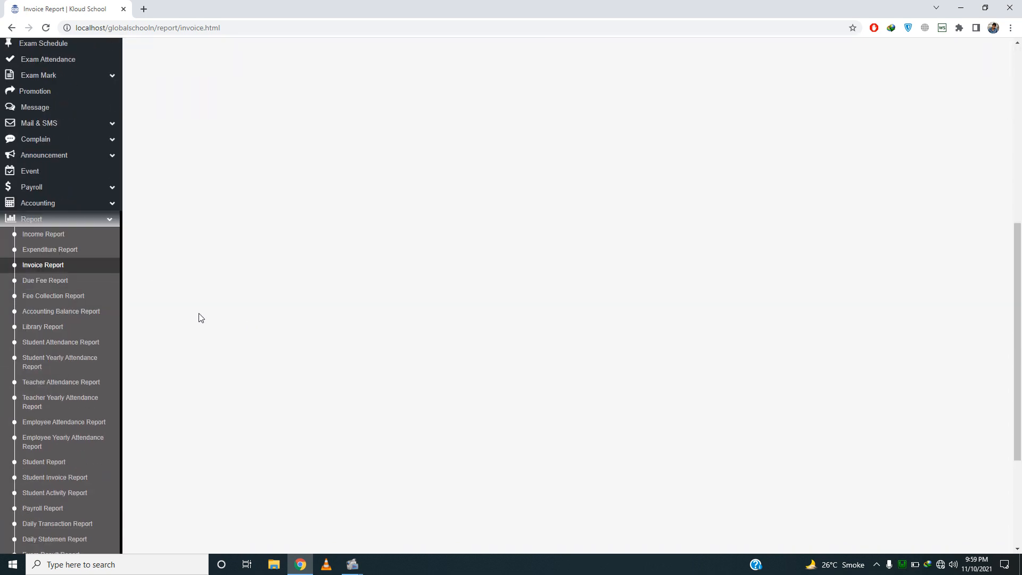
click(52, 238)
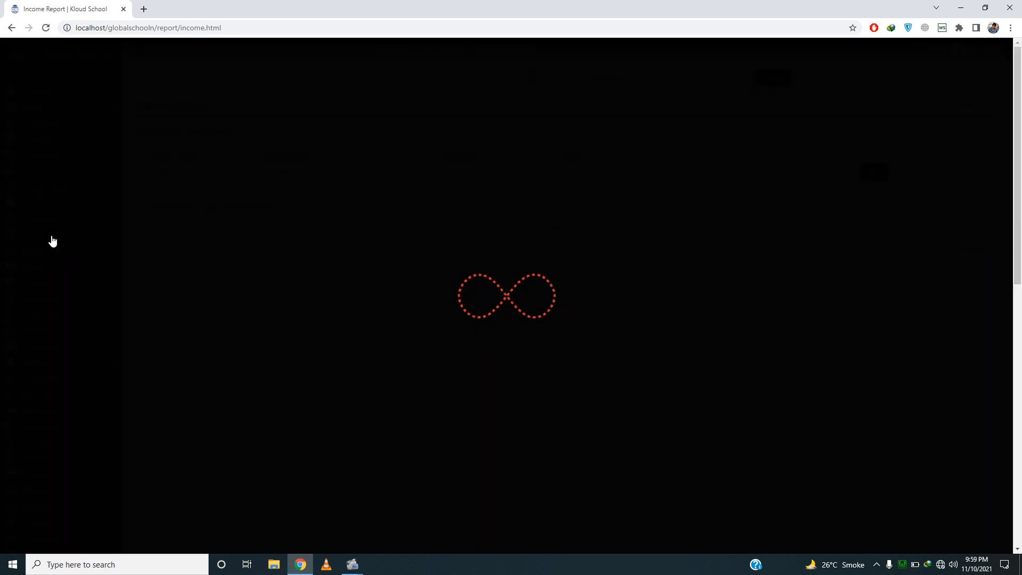
scroll(327, 340, down, 1)
scroll(325, 338, down, 5)
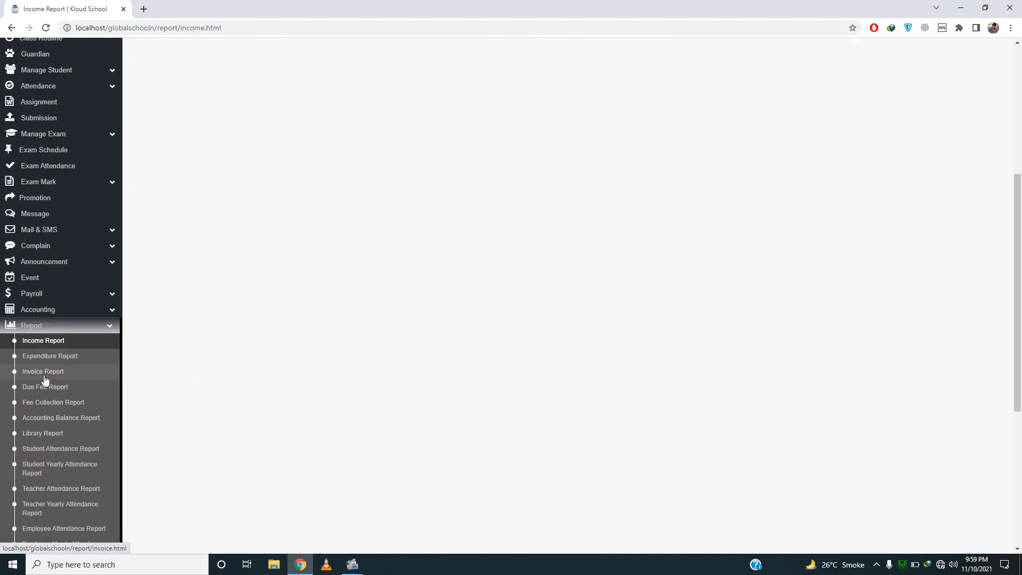
click(44, 376)
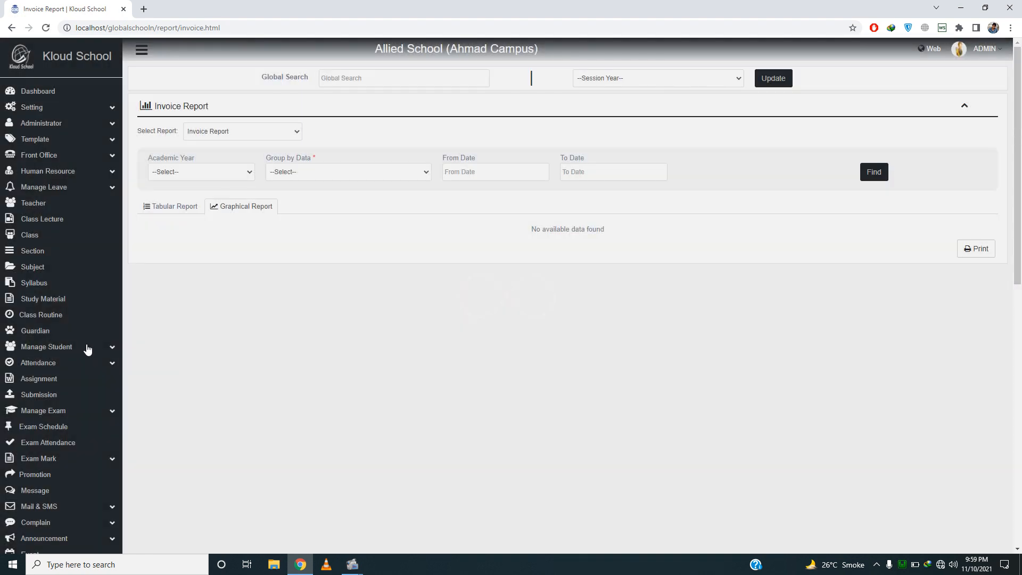
- Open the Fee Collection Report and set its academic year to January 2021 - December 2021
scroll(36, 414, down, 6)
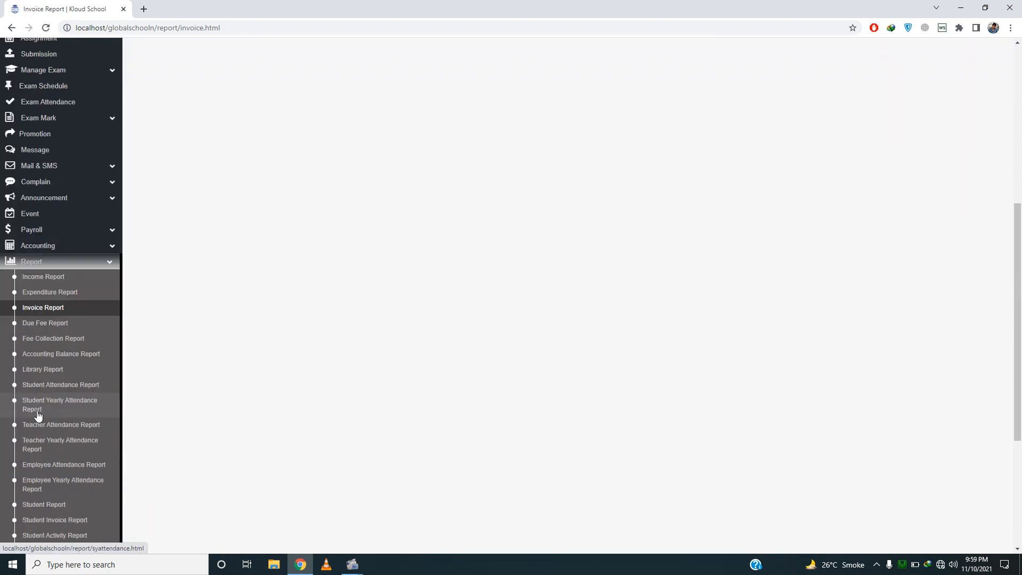
click(33, 339)
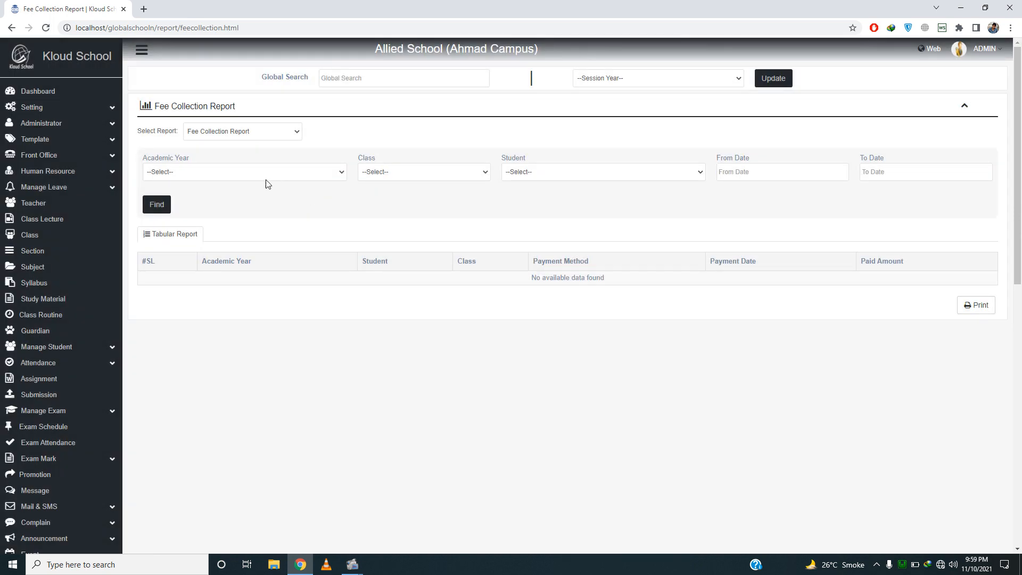
click(263, 179)
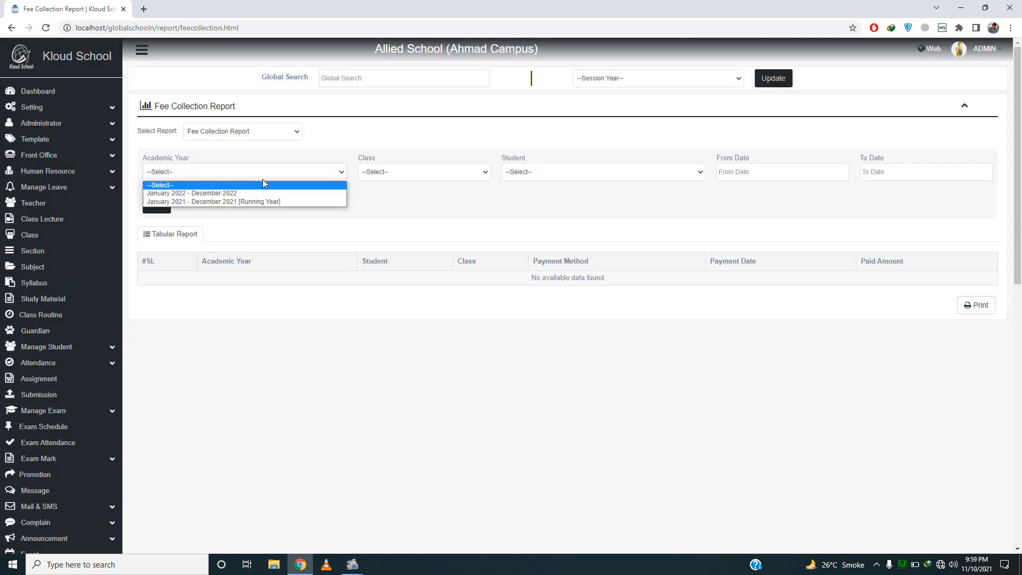
key(Down)
key(Down)
key(Return)
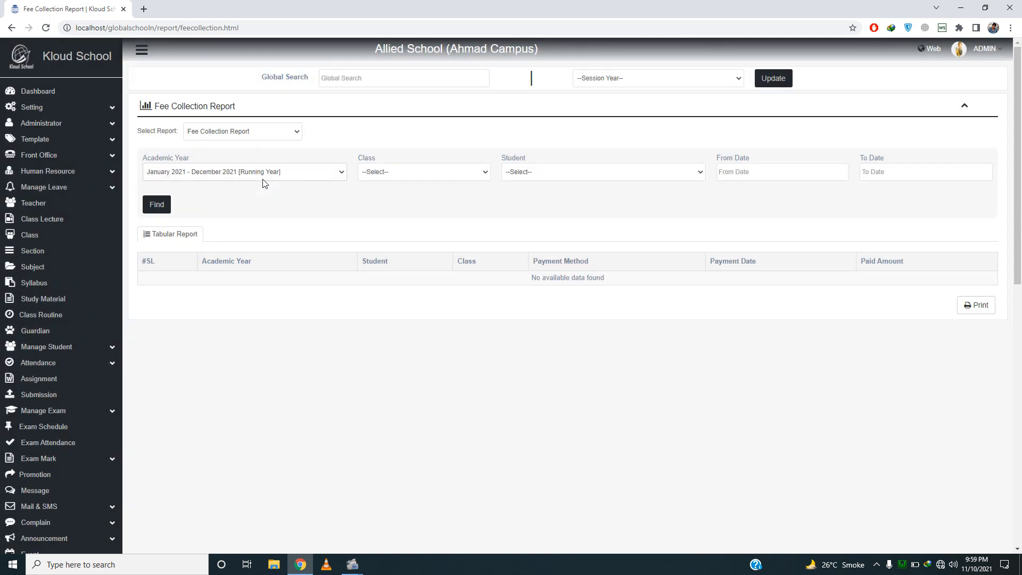
- Generate the Fee Collection Report for the only student in class FISRT YEAR (1ST YEAR) and review the listed payment
click(391, 171)
key(Down)
key(Down)
key(Down)
key(Down)
key(Down)
key(Down)
key(Down)
key(Down)
key(Down)
key(Down)
key(Down)
key(Down)
key(Down)
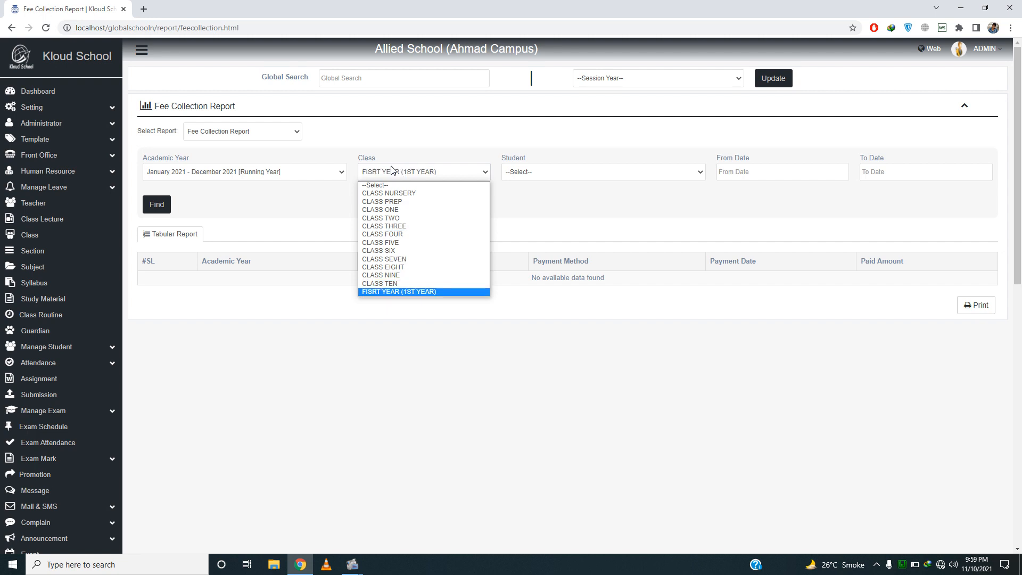
key(Return)
click(556, 175)
key(Down)
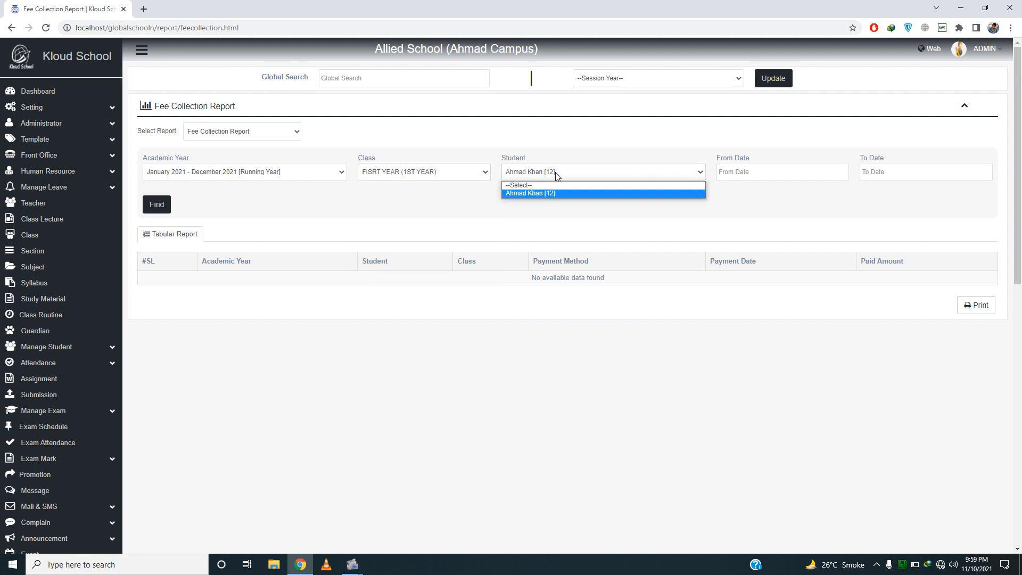
key(Return)
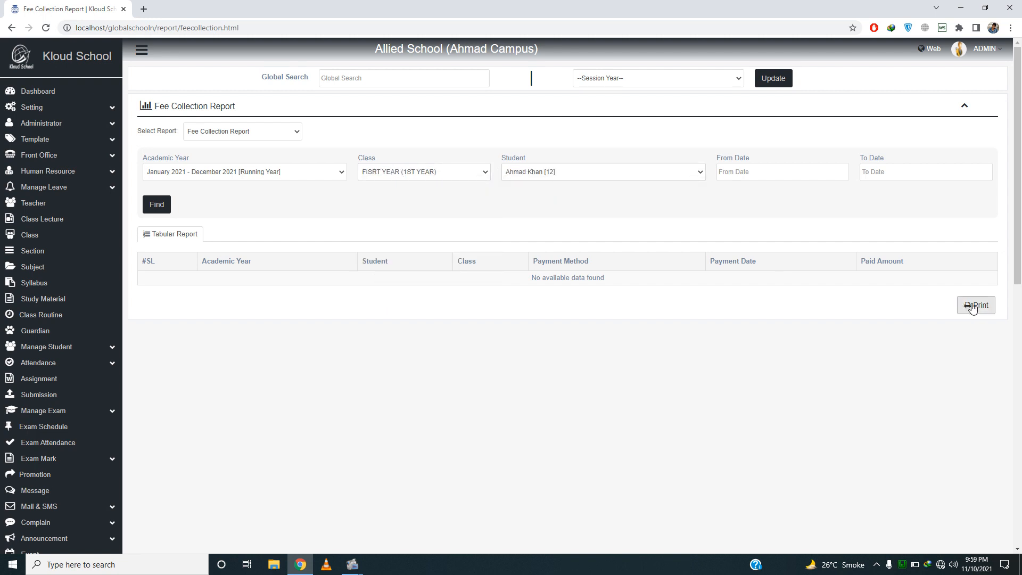
click(157, 205)
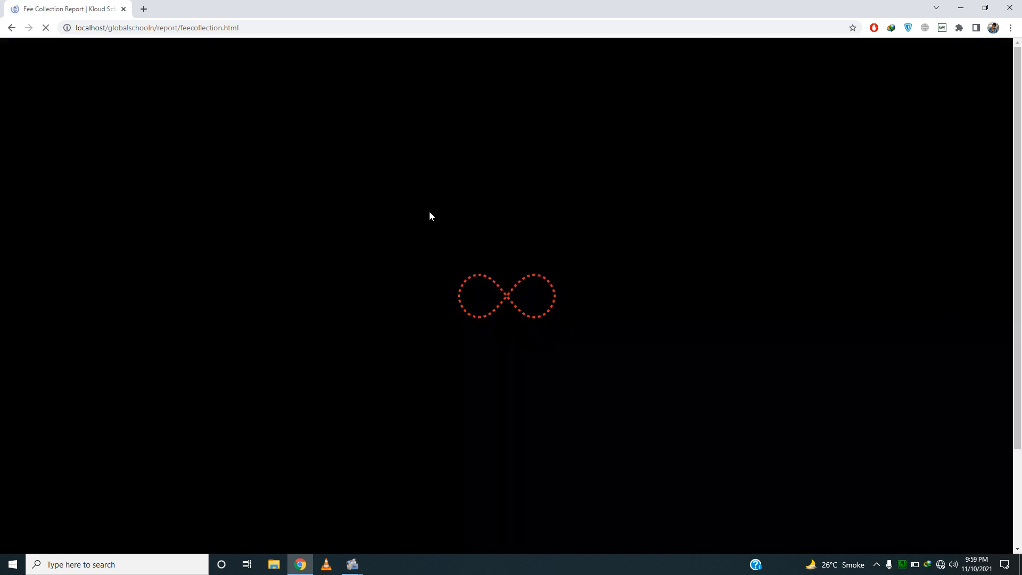
scroll(484, 206, down, 3)
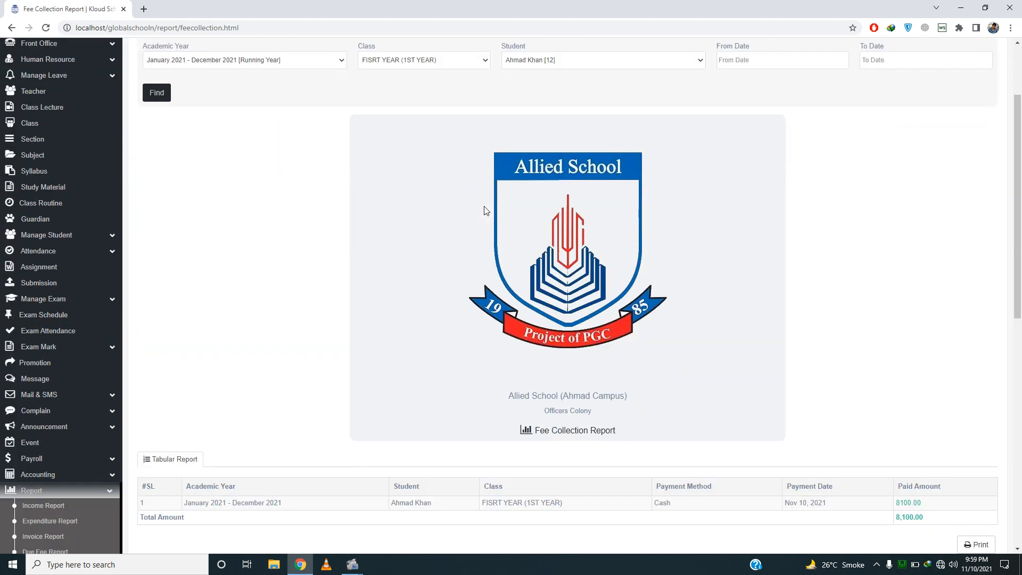
scroll(484, 211, down, 5)
- Change the Fee Collection Report's class filter to CLASS NURSERY and leave the student unselected
scroll(483, 211, up, 7)
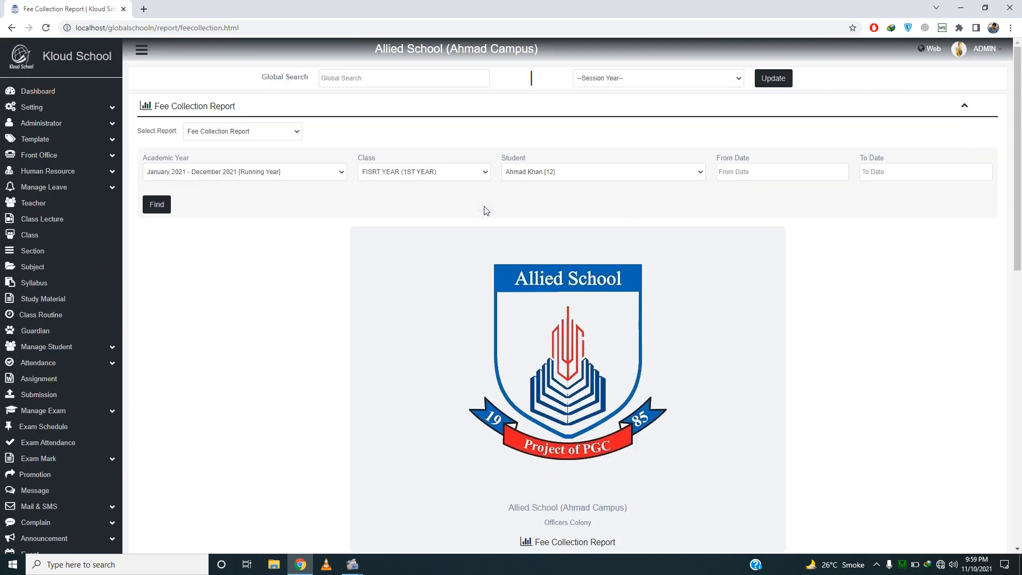
click(422, 176)
key(Up)
key(Up)
key(Up)
key(Up)
key(Up)
key(Up)
key(Up)
key(Up)
key(Up)
key(Up)
key(Up)
key(Up)
key(Up)
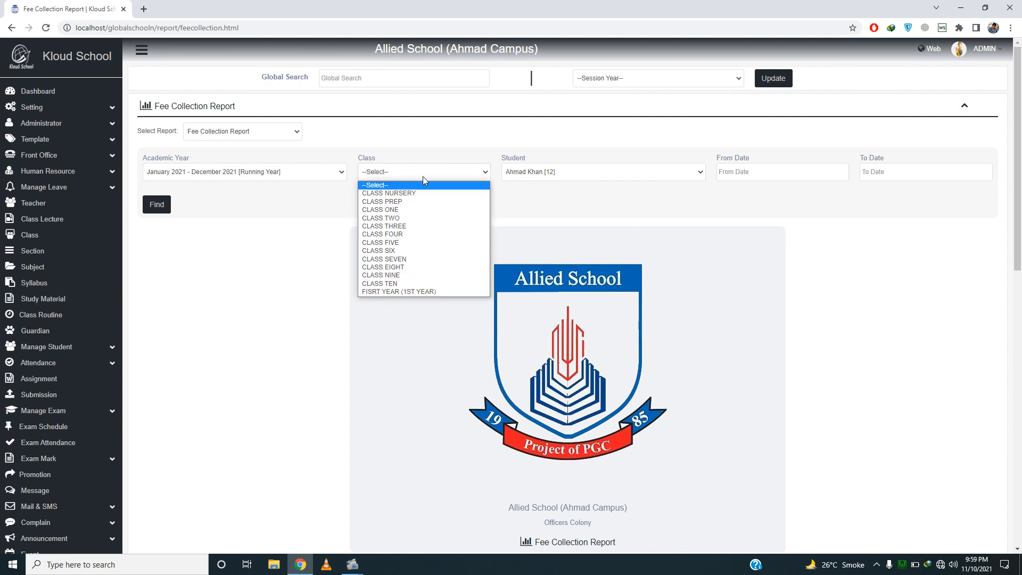
key(Down)
key(Return)
click(557, 178)
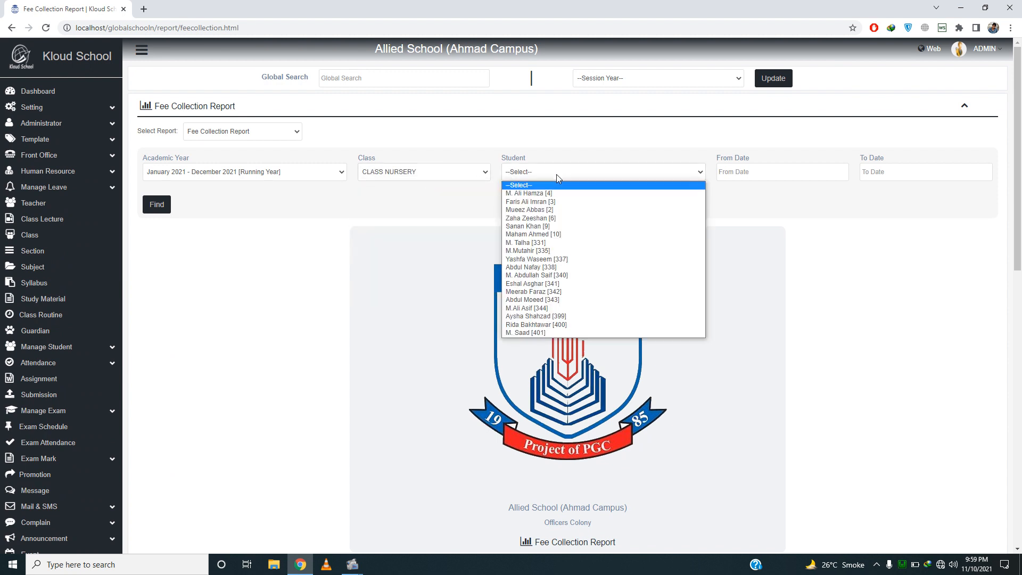
key(Down)
key(Up)
key(Return)
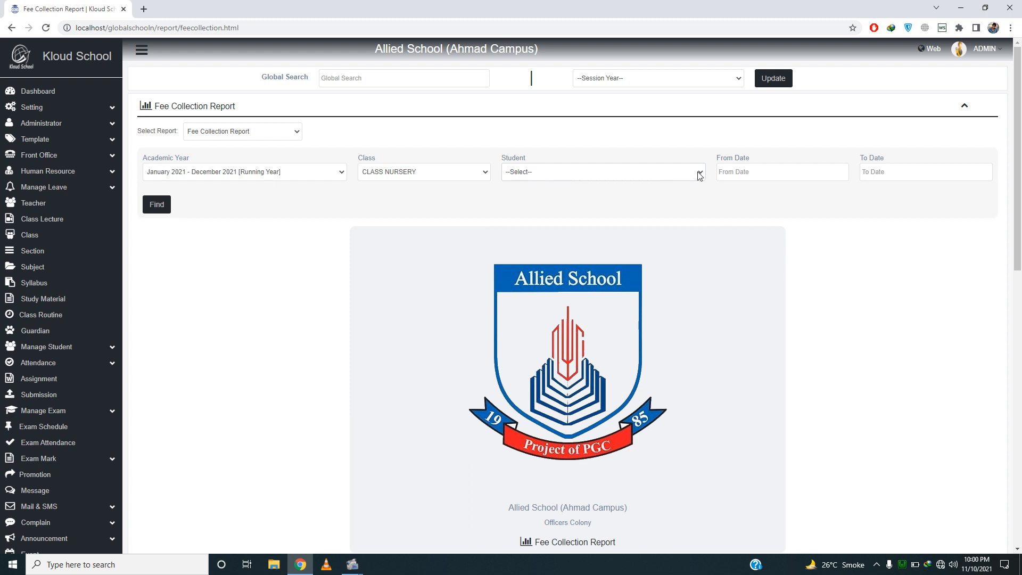
- Generate the Fee Collection Report for the whole nursery class and review the listed payments
drag(1018, 235, 1020, 342)
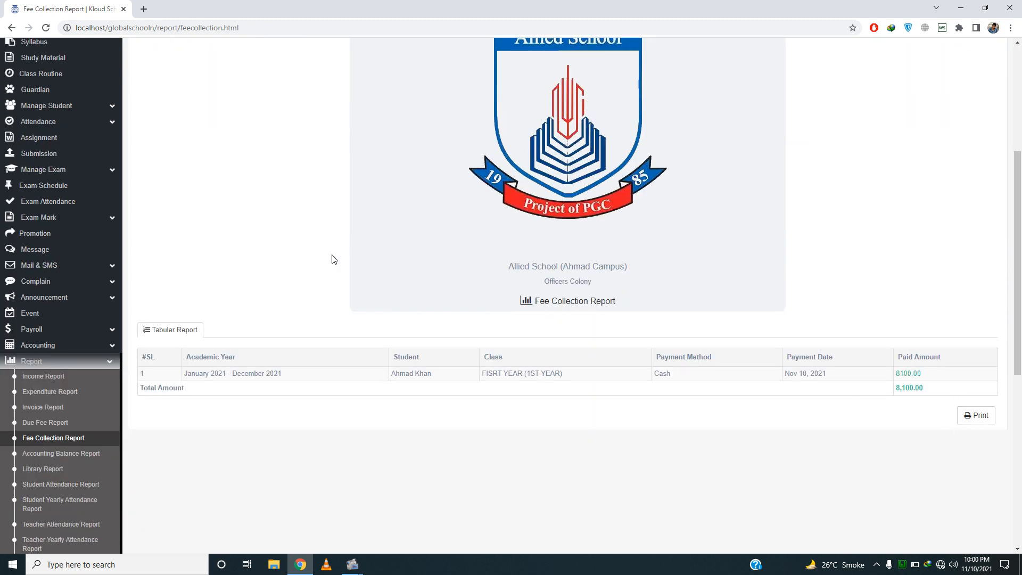
scroll(333, 259, up, 4)
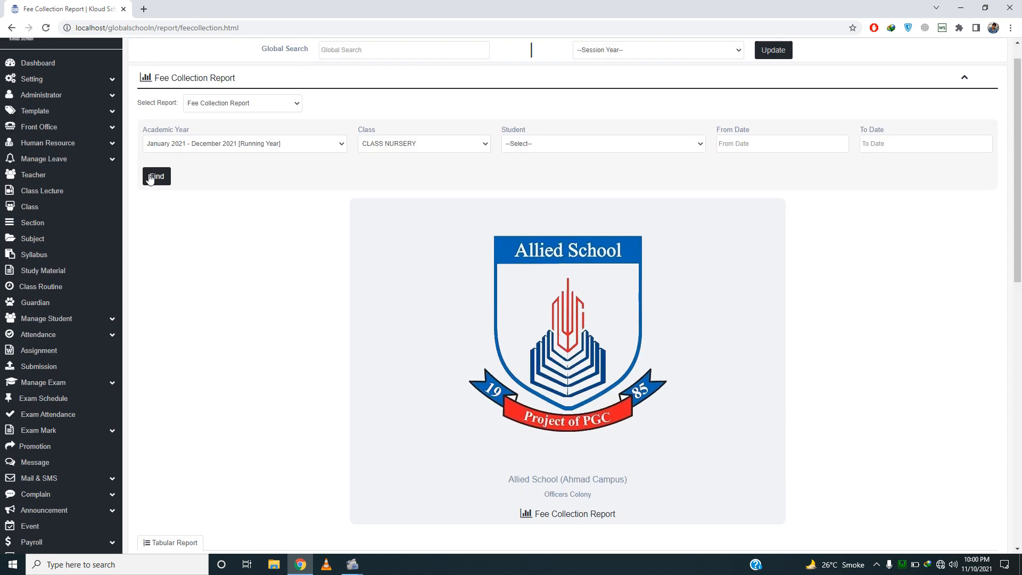
click(155, 177)
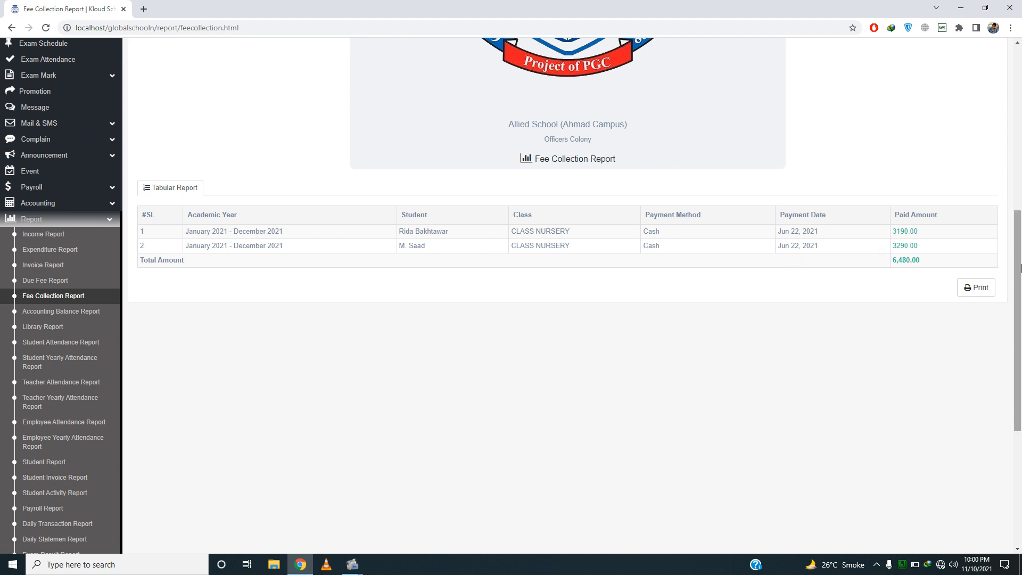
scroll(1017, 256, up, 1)
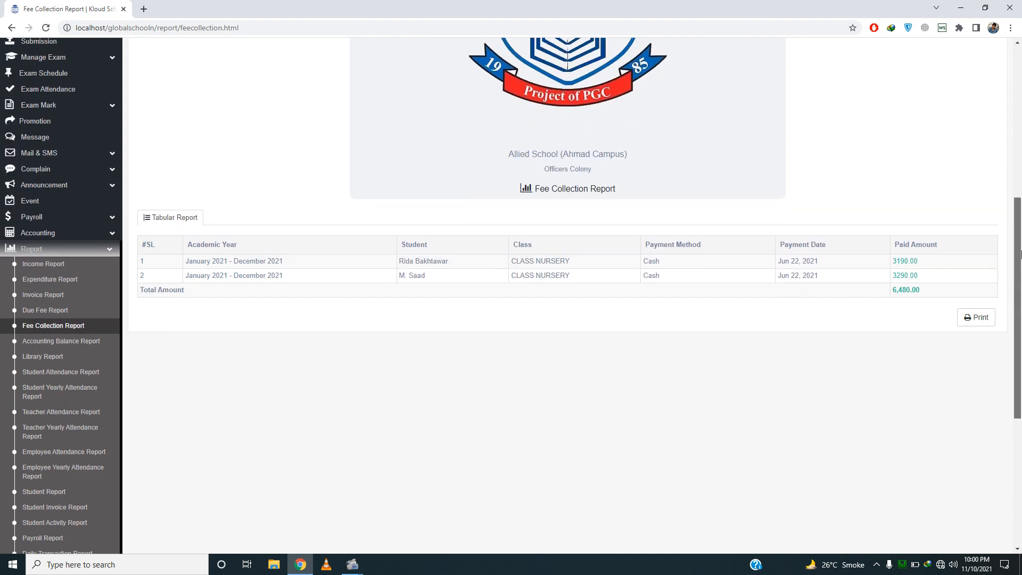
- Open the Due Fee Report and set academic year January 2021 - December 2021 and class CLASS NURSERY
click(45, 314)
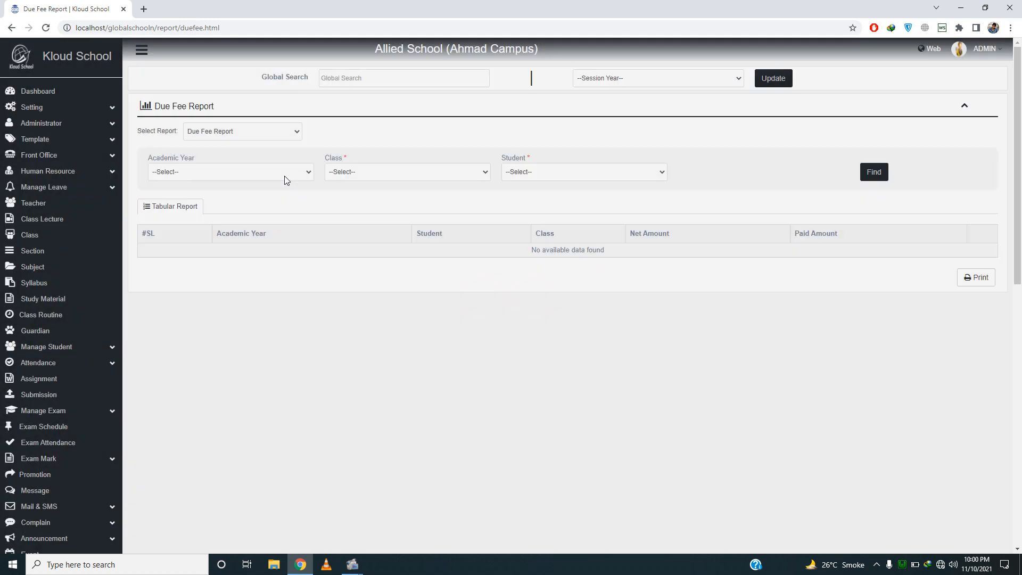
click(254, 171)
key(Down)
key(Down)
key(Return)
key(Up)
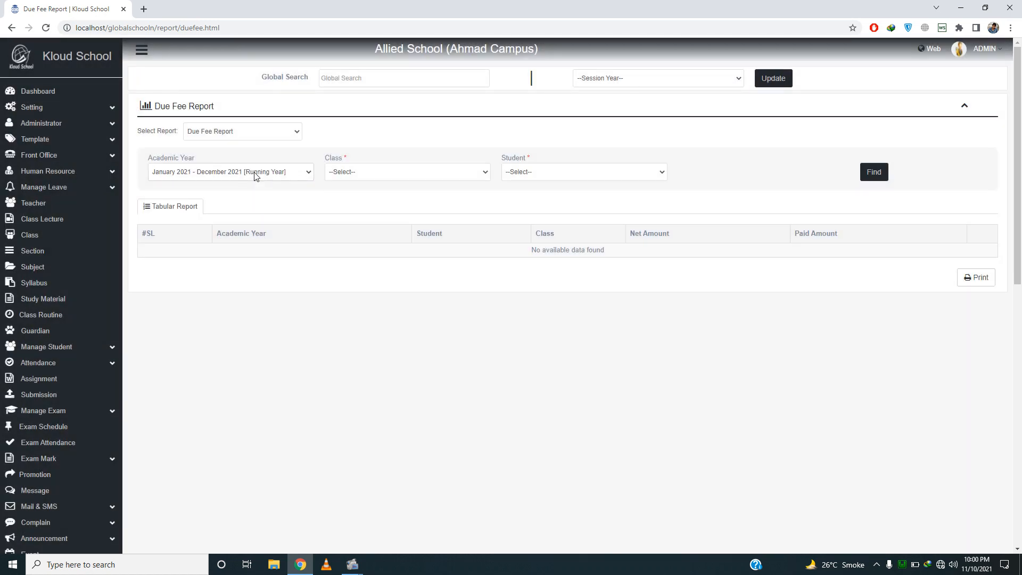
click(395, 172)
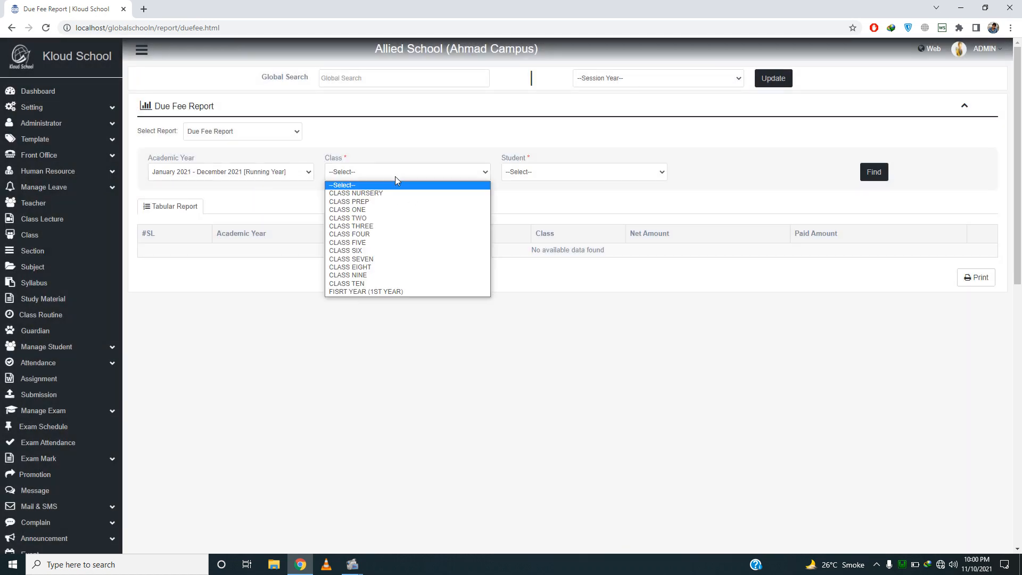
key(Down)
key(Return)
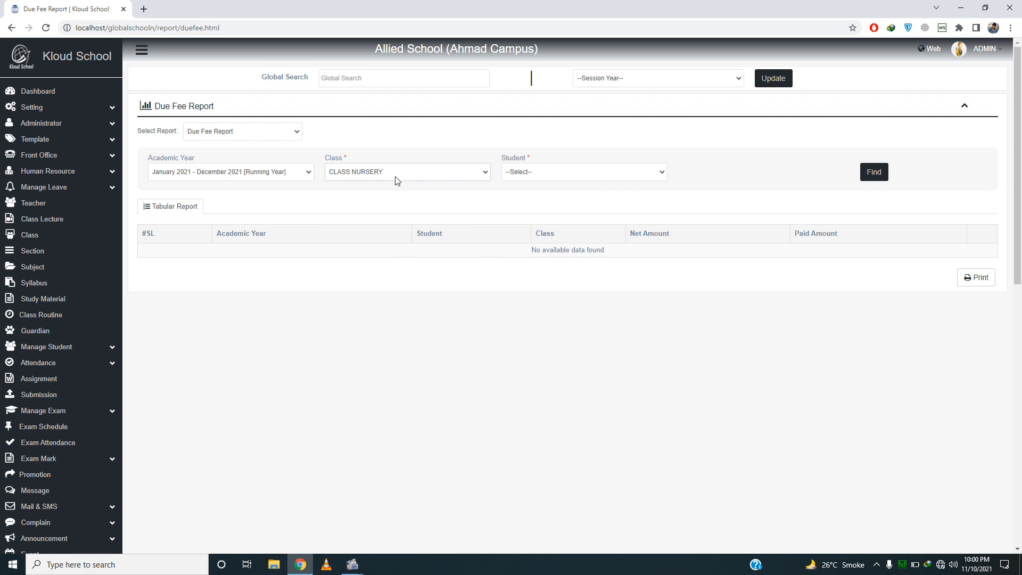
- Select the first listed nursery student, generate the Due Fee Report and review the student's net, paid and outstanding amounts
click(559, 180)
click(884, 176)
click(552, 170)
key(Down)
key(Return)
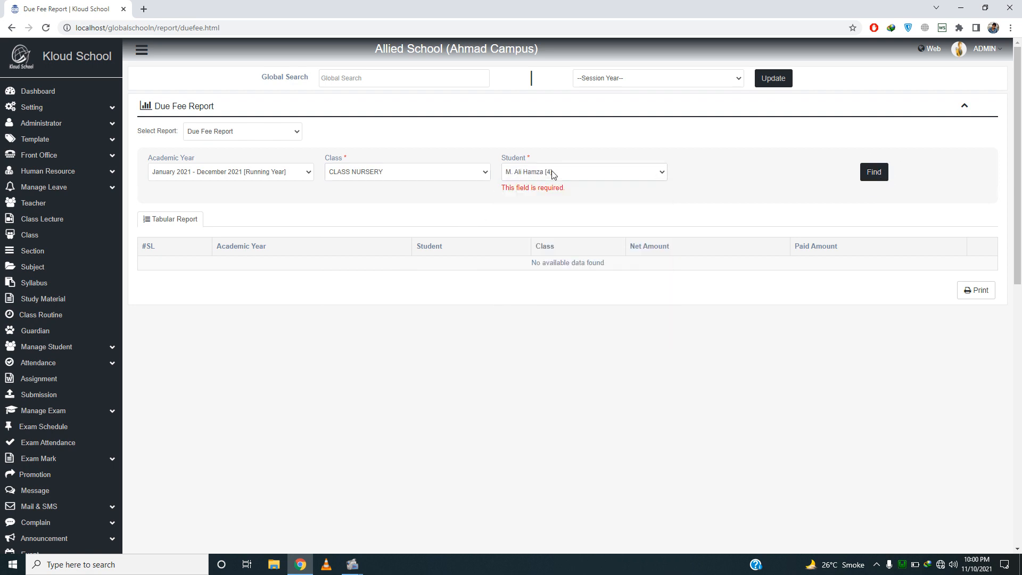
click(869, 173)
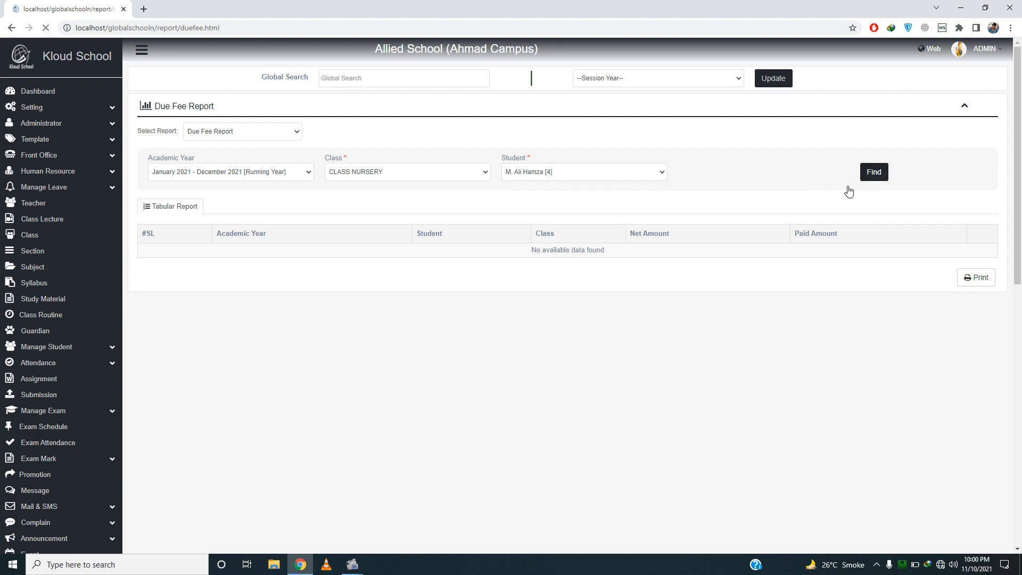
scroll(690, 234, down, 2)
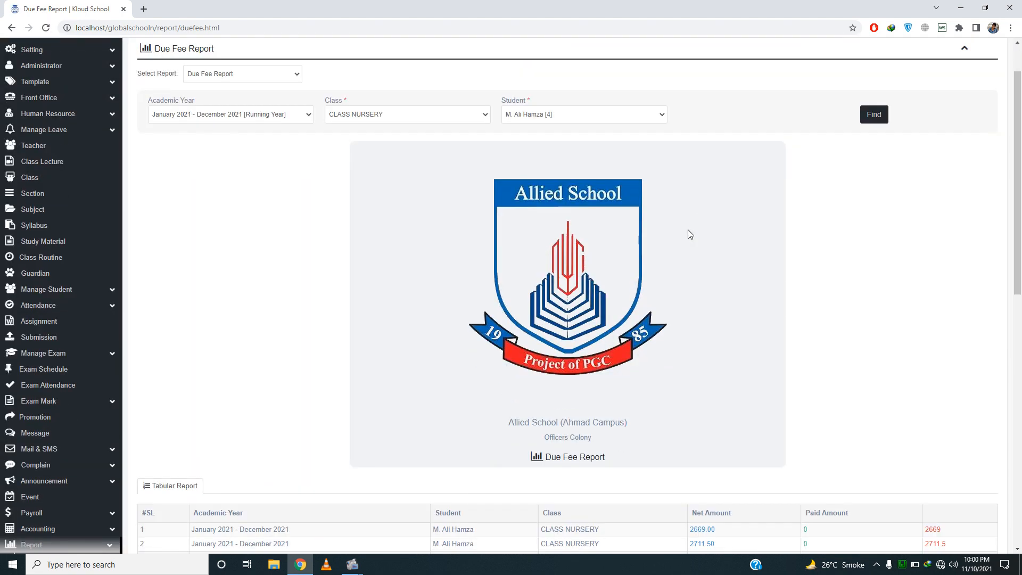
scroll(690, 234, down, 5)
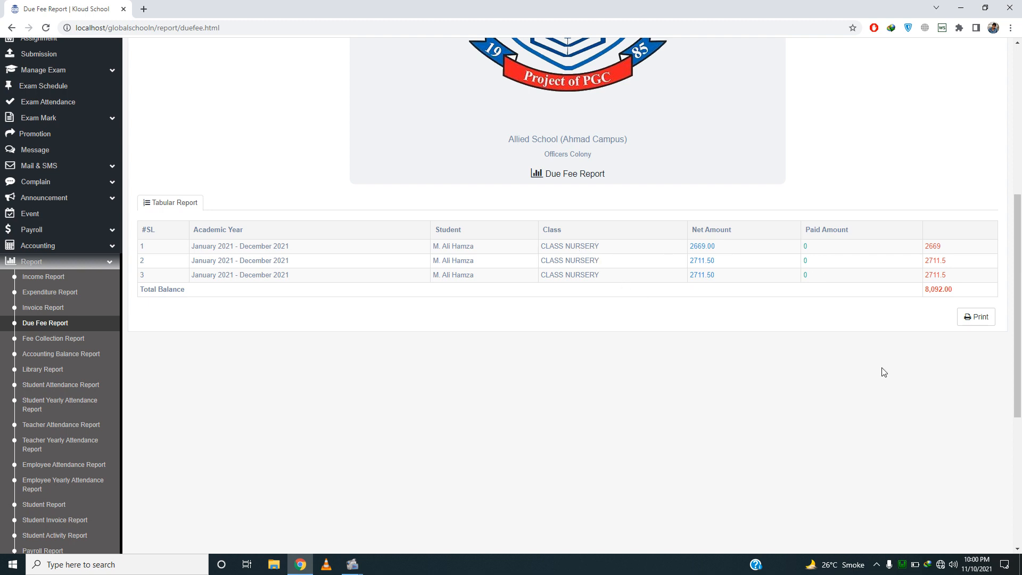
scroll(768, 428, up, 6)
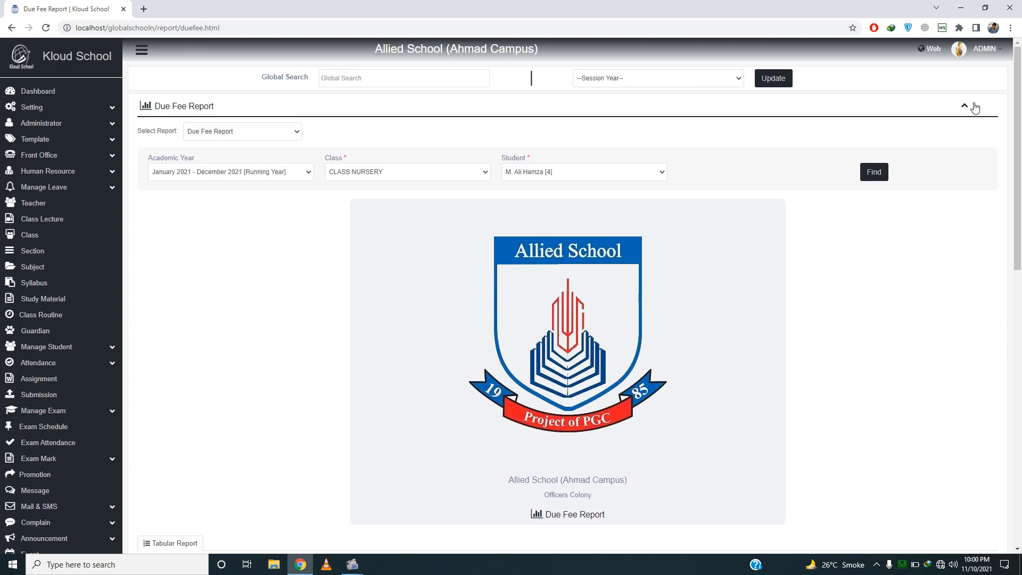
click(989, 58)
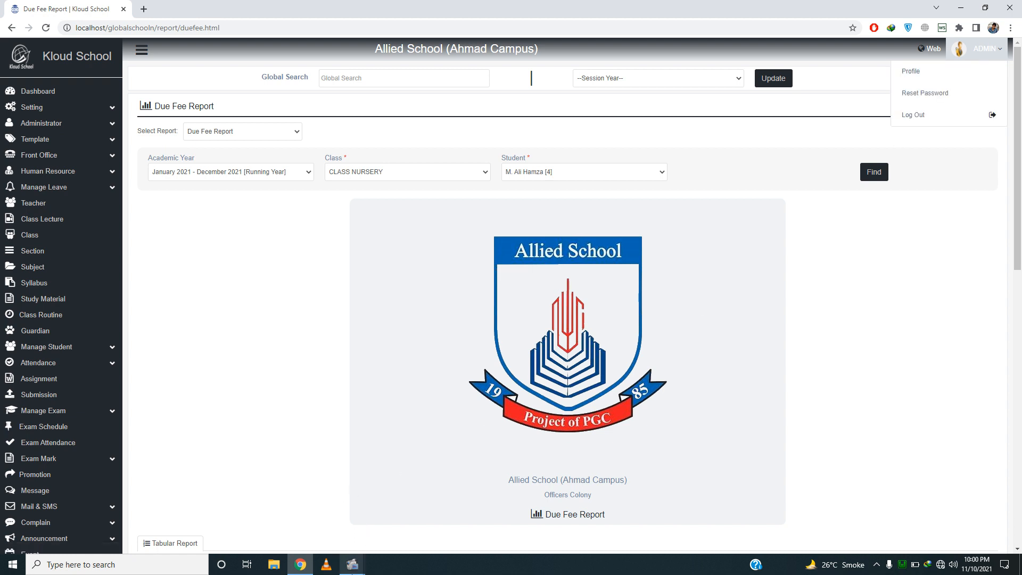
mouse_move(352, 564)
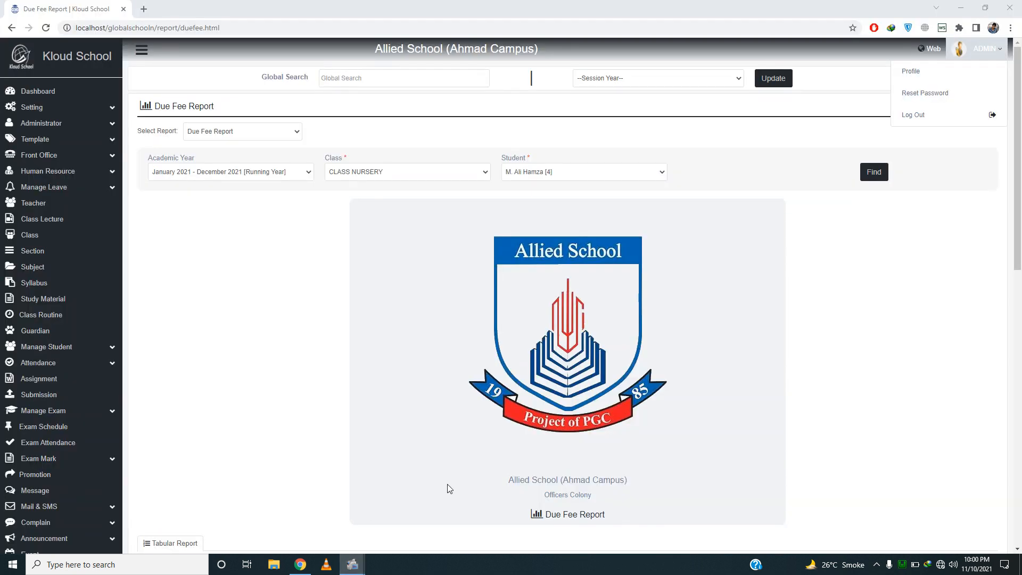
click(311, 529)
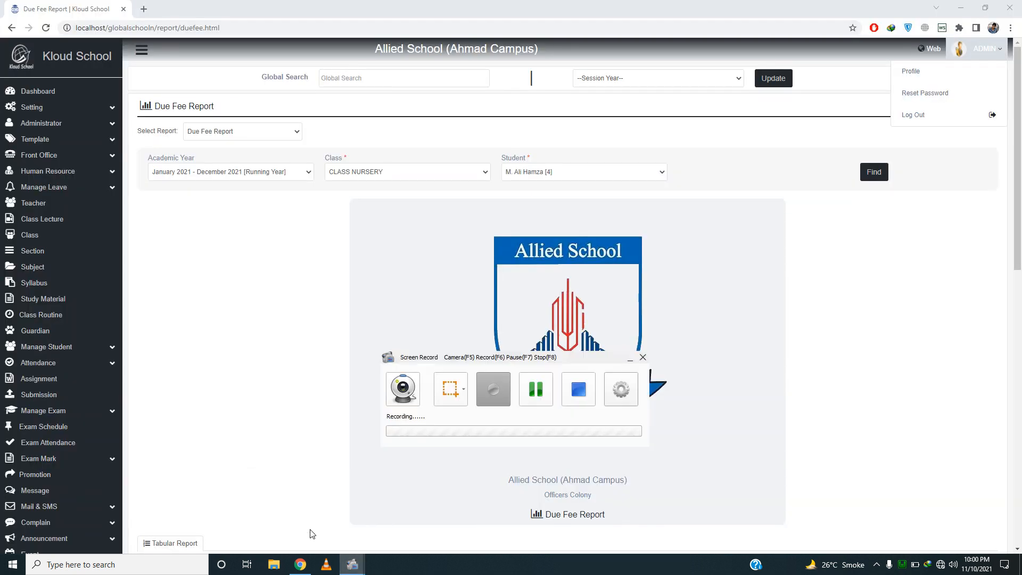